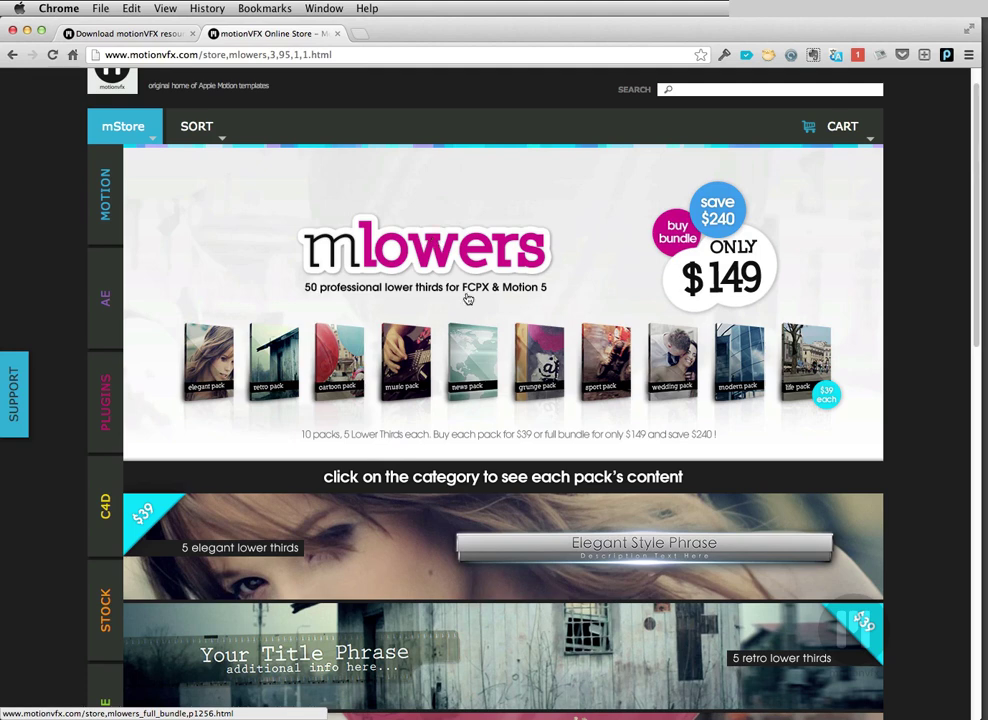
Look over the mLowers store page, view the full bundle's overview and close its preview
scroll(467, 298, down, 3)
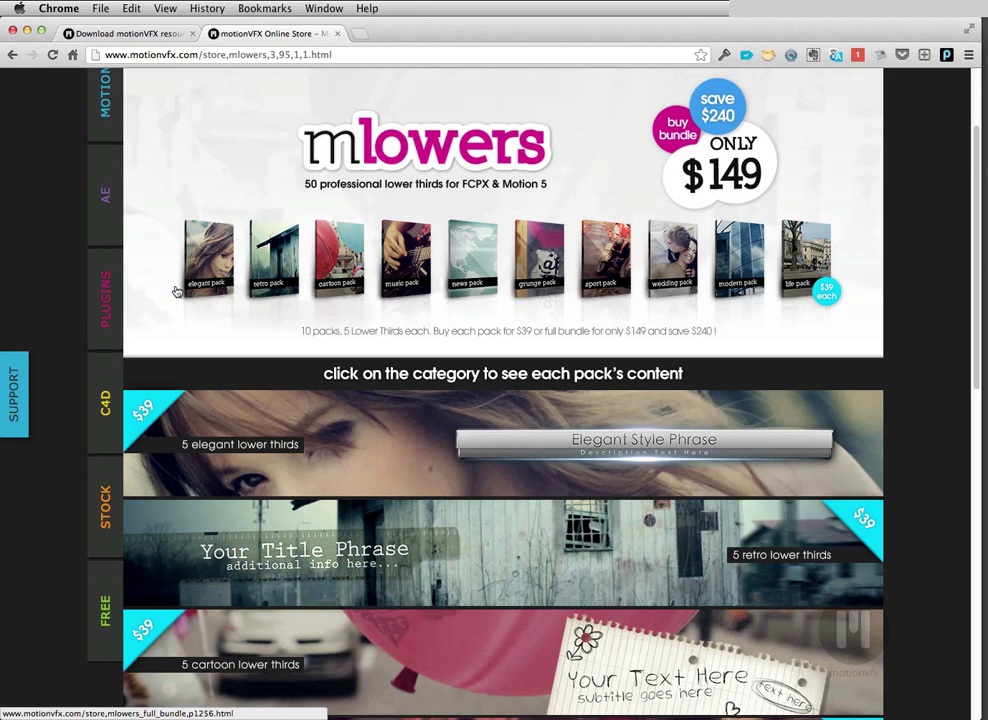
scroll(340, 226, up, 2)
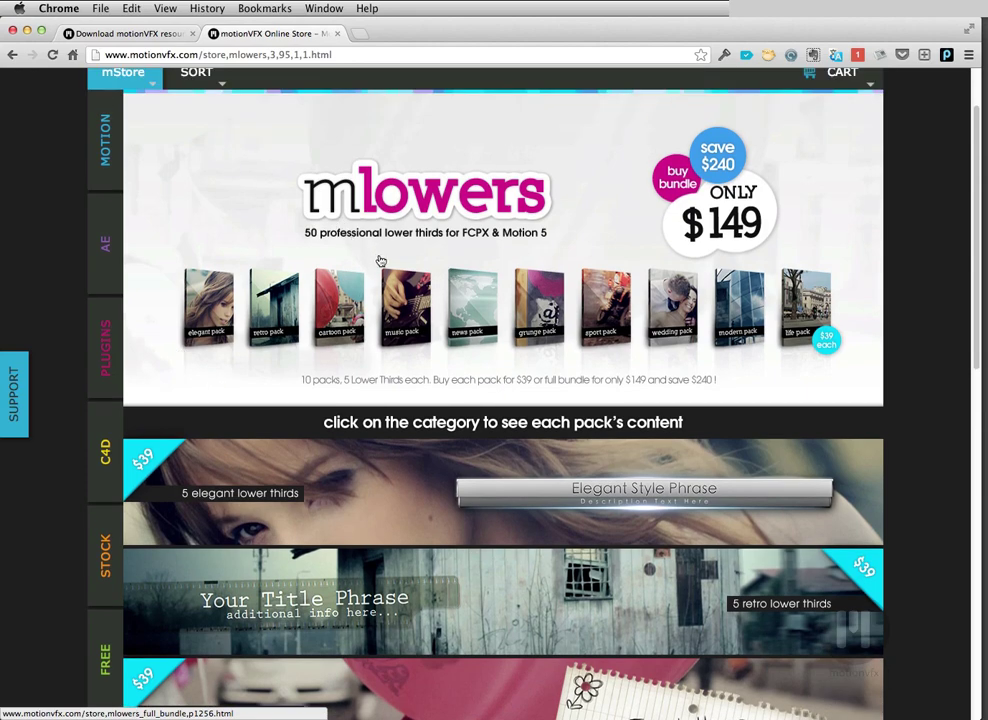
scroll(360, 305, down, 5)
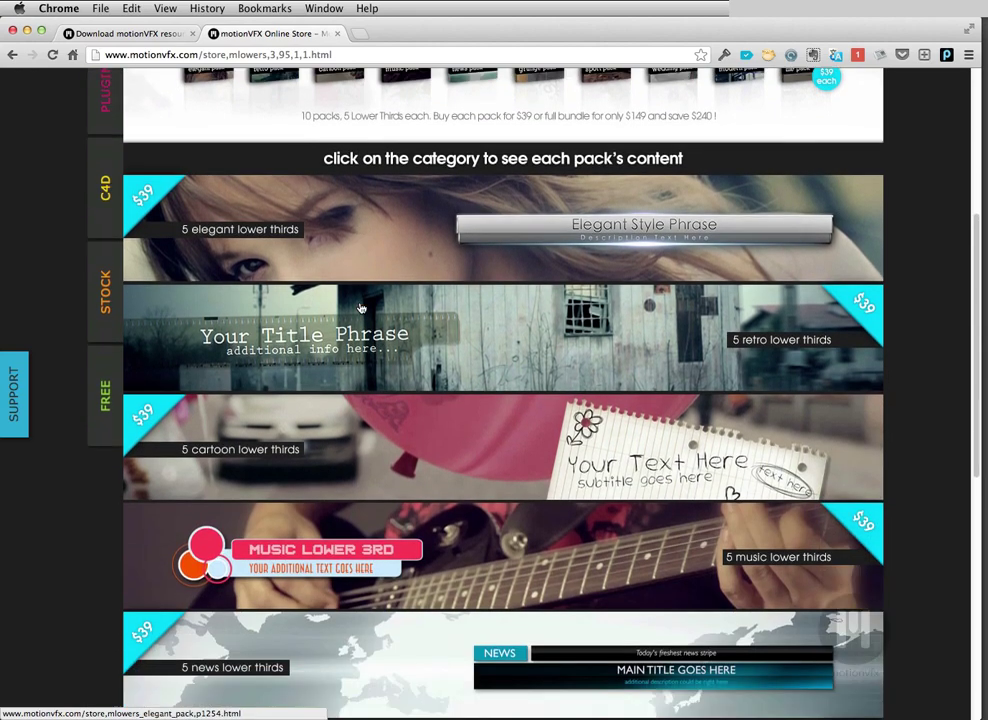
scroll(549, 288, up, 5)
click(511, 272)
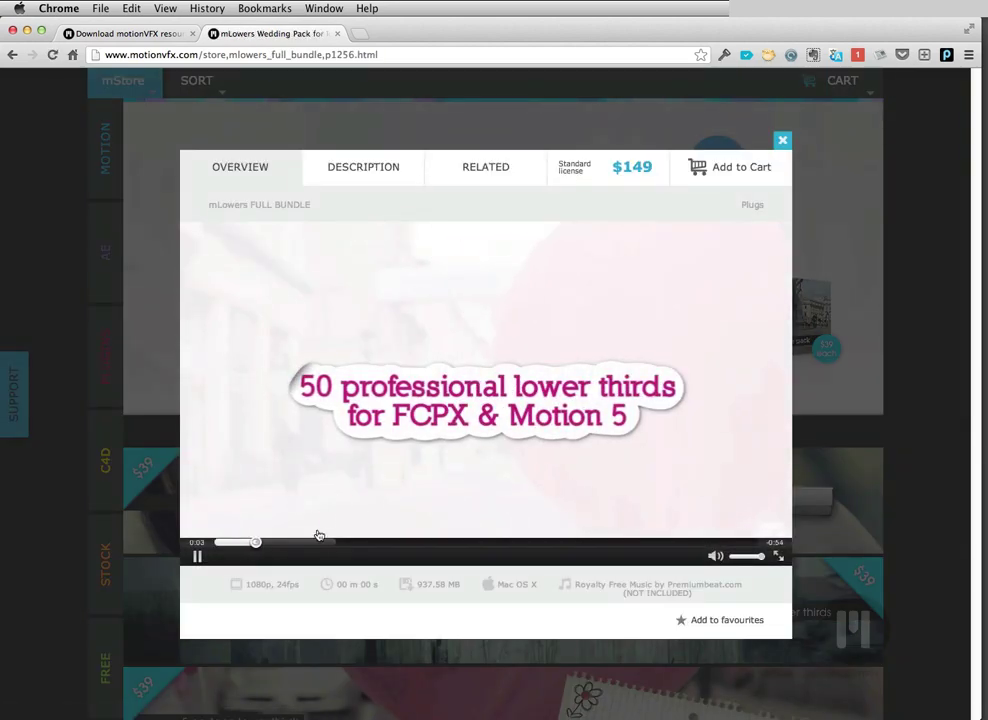
click(144, 266)
Browse the lower-third categories, open the elegant pack's preview and close it
scroll(504, 324, down, 2)
scroll(504, 324, down, 1)
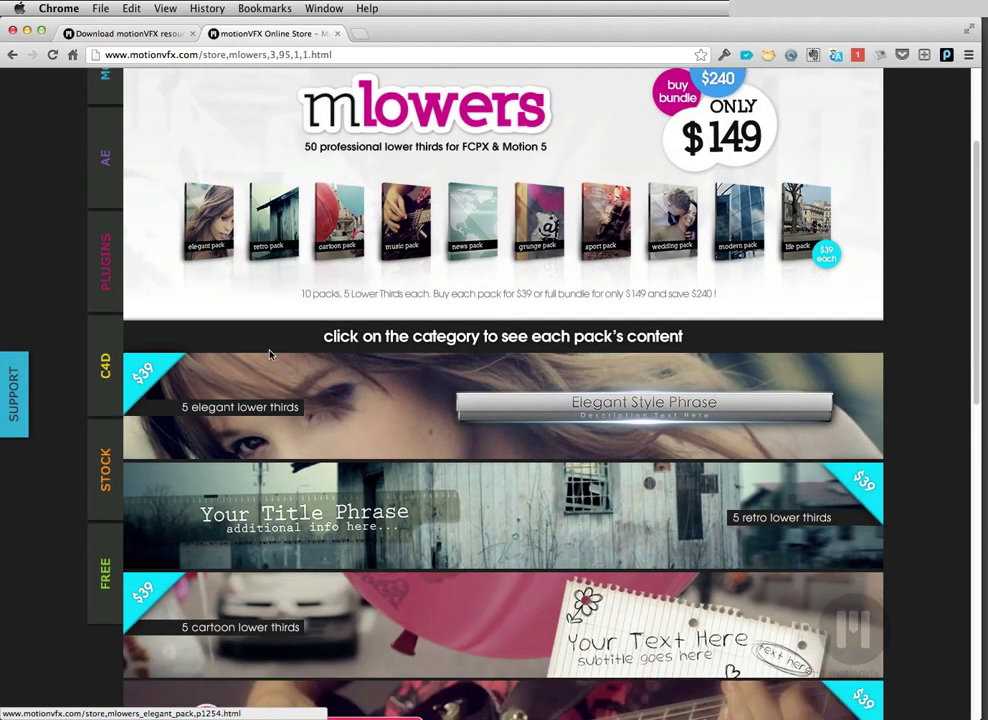
scroll(460, 352, down, 3)
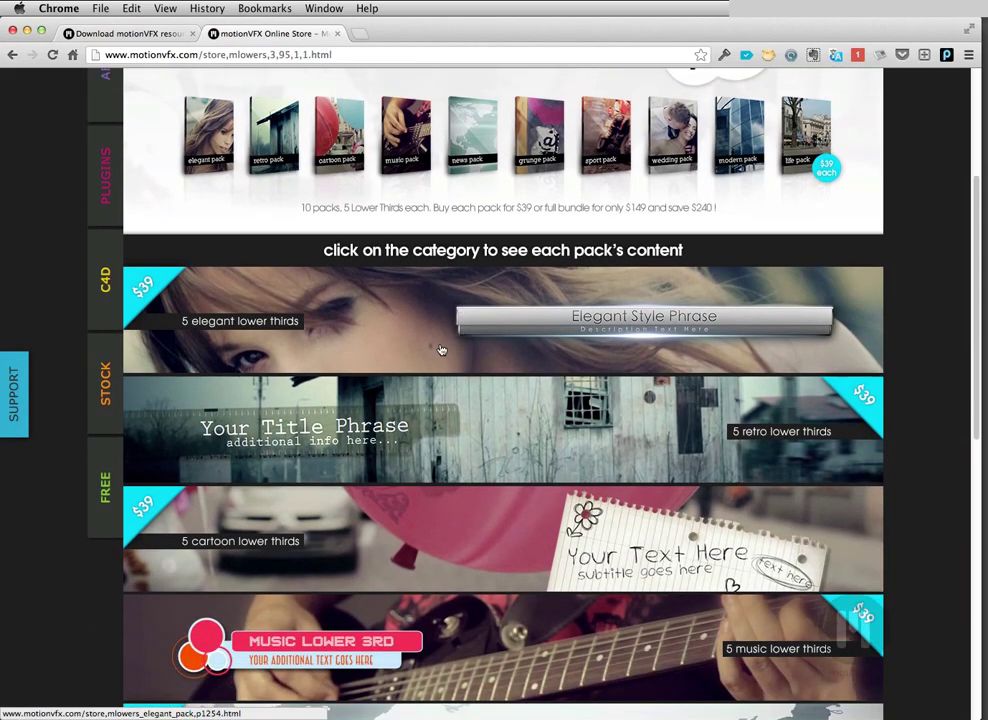
scroll(441, 349, down, 6)
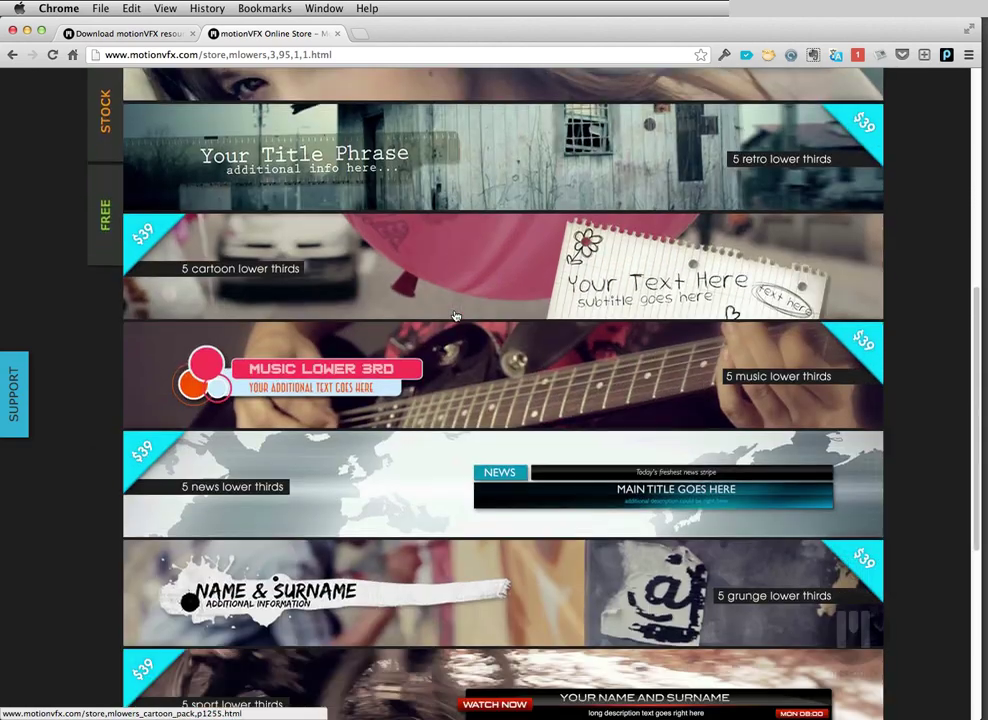
scroll(455, 316, down, 4)
scroll(455, 316, up, 8)
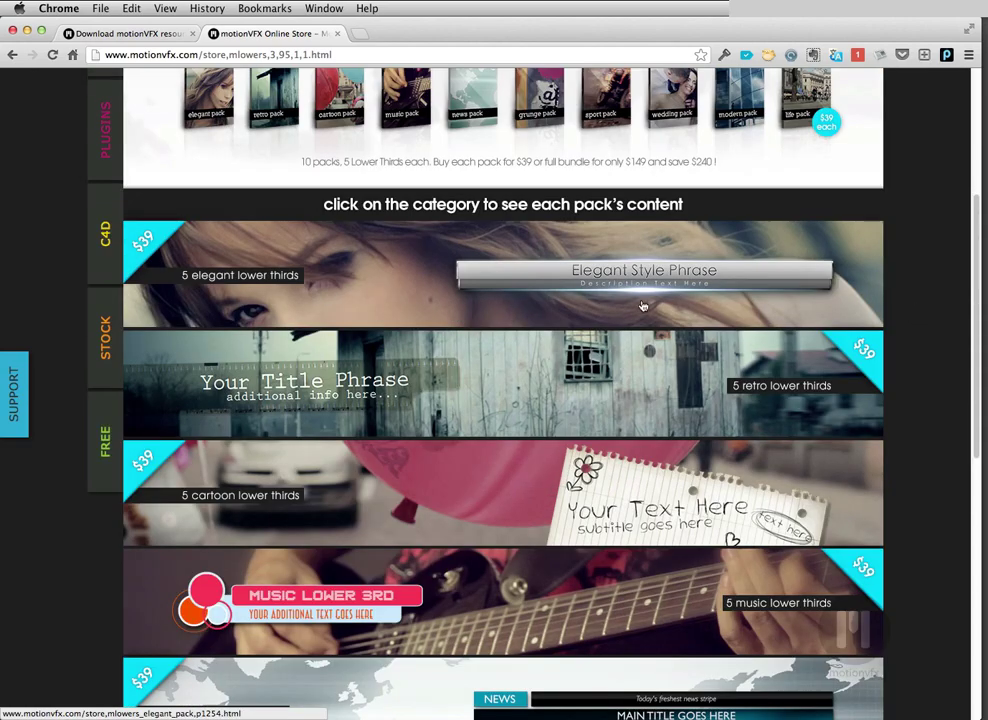
click(586, 279)
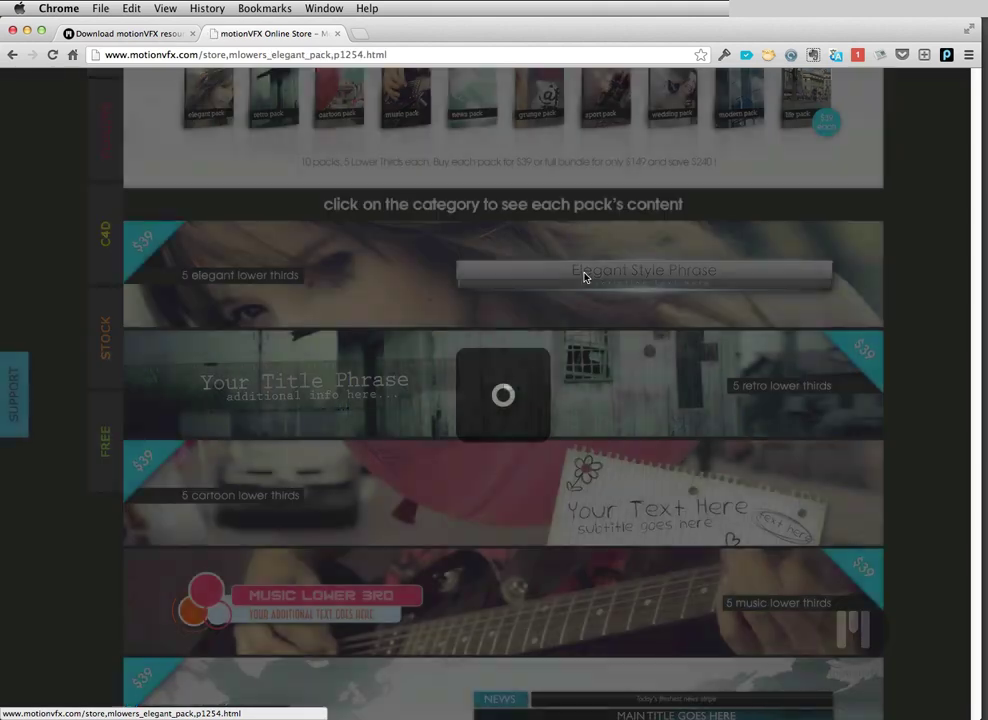
click(155, 252)
Open the modern pack's preview further down the store page, close it and return to the bundle banner
scroll(697, 435, down, 5)
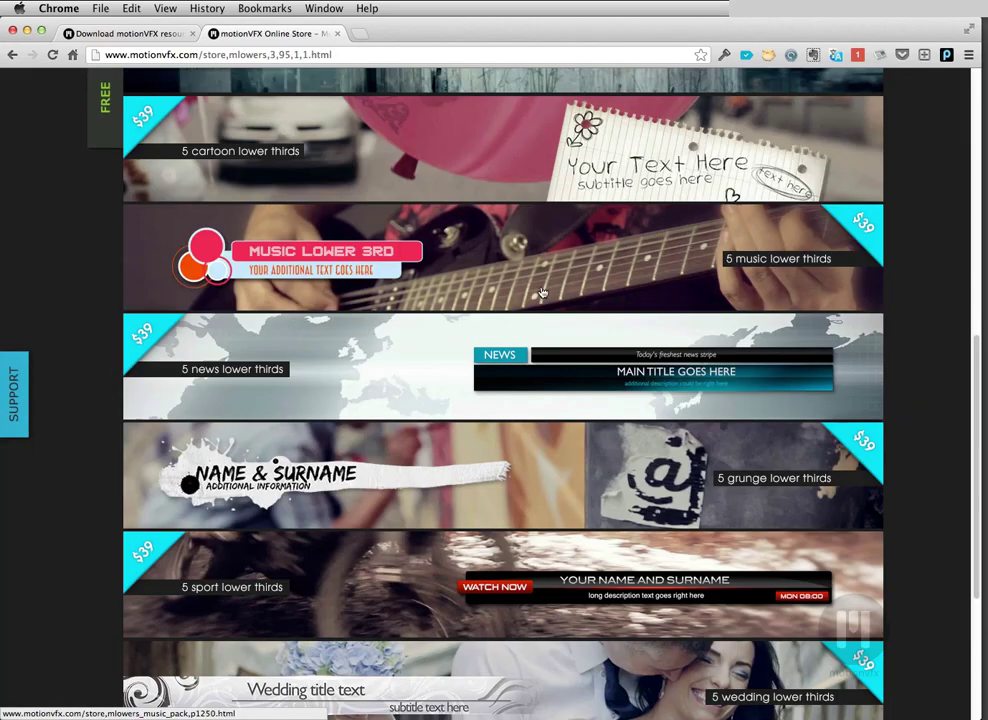
scroll(541, 292, down, 5)
click(466, 488)
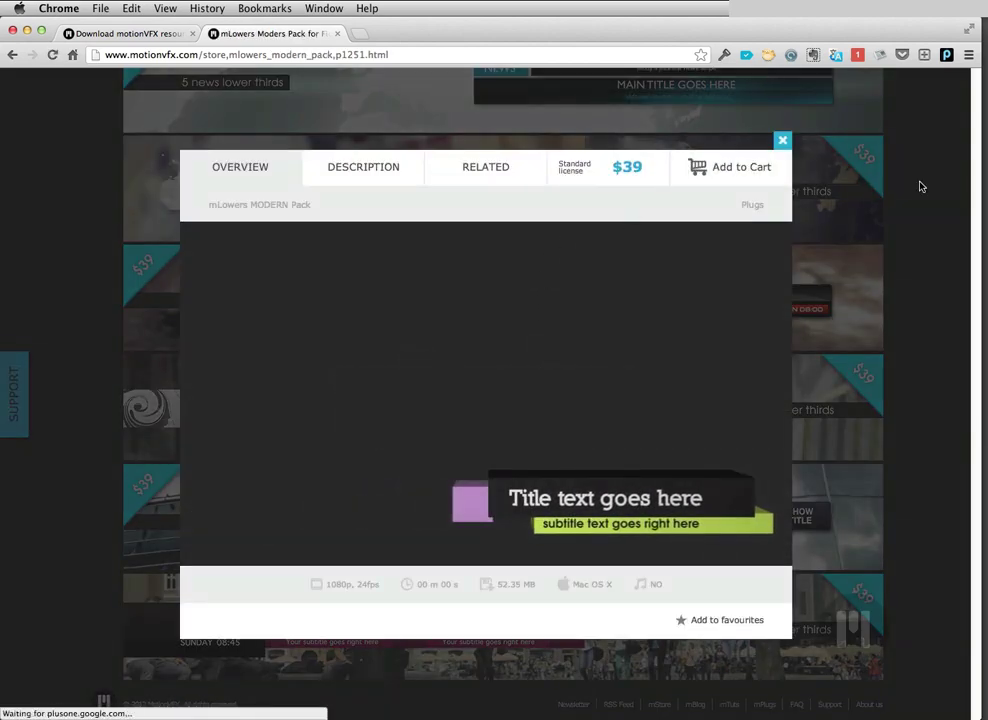
click(831, 205)
scroll(778, 243, up, 15)
scroll(776, 243, up, 3)
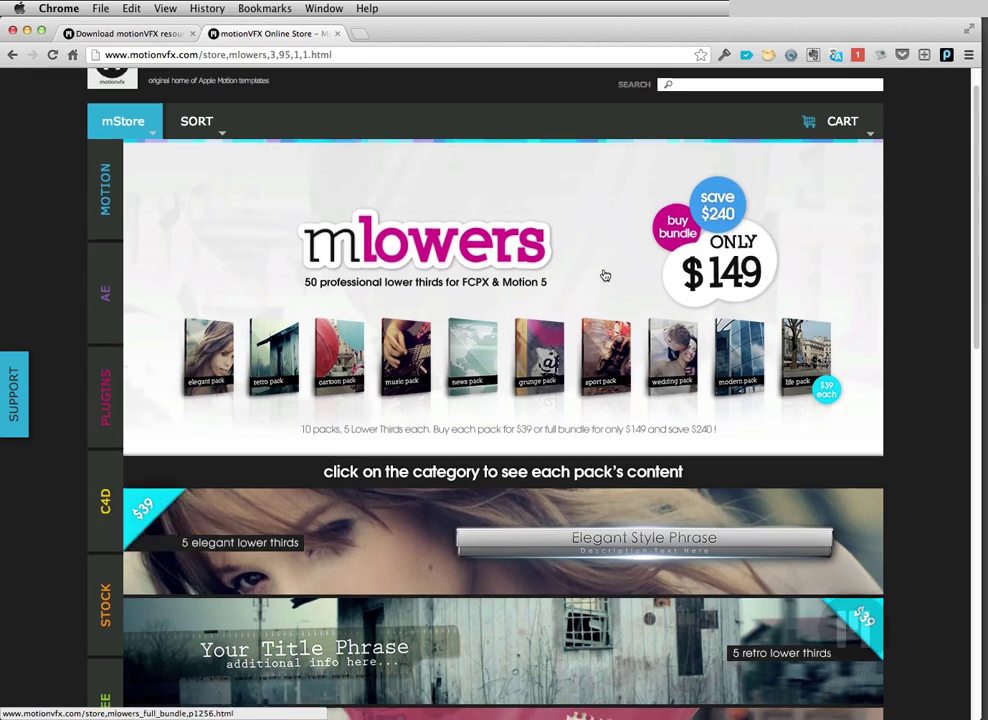
Bring up the MotionVFX resources download page and review the mLowers packs available for the order
scroll(604, 275, down, 2)
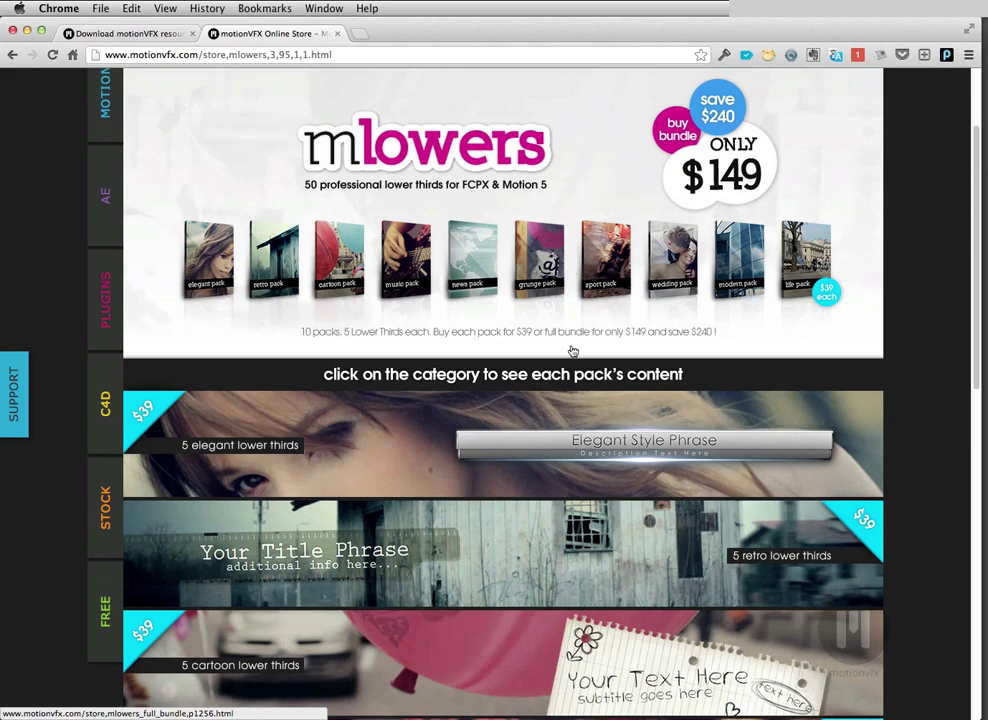
scroll(525, 453, down, 6)
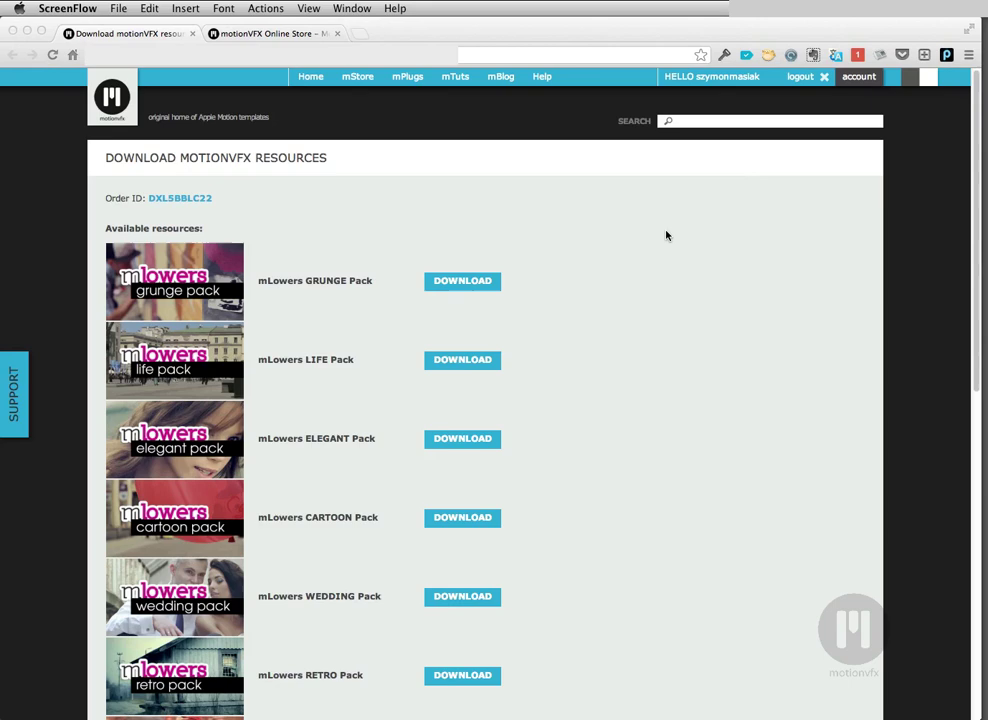
scroll(666, 235, down, 2)
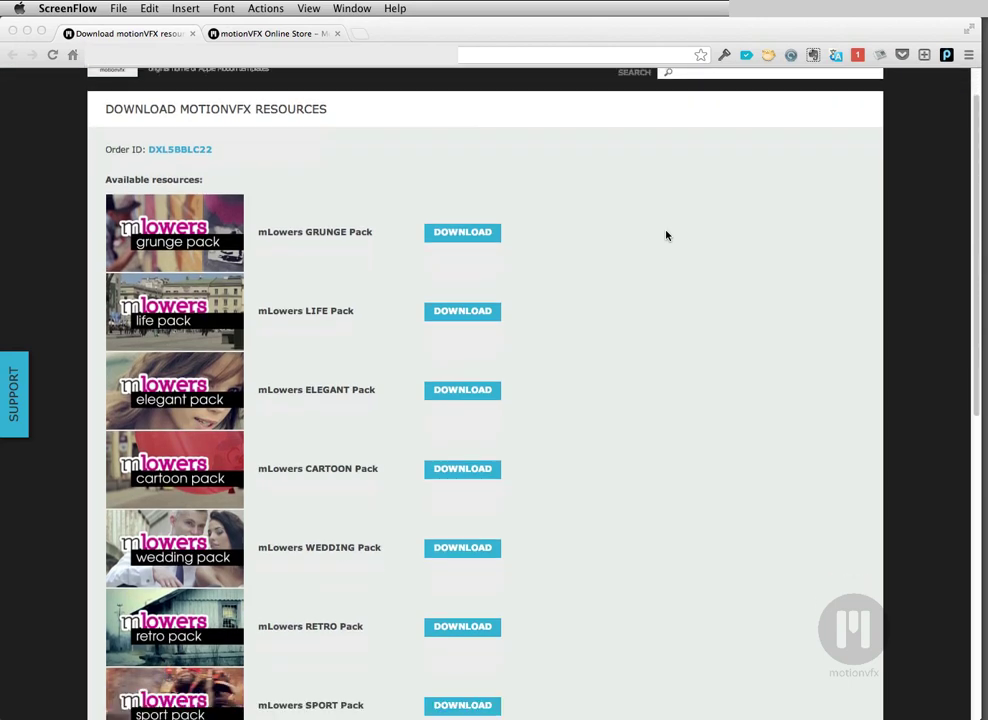
scroll(609, 270, down, 6)
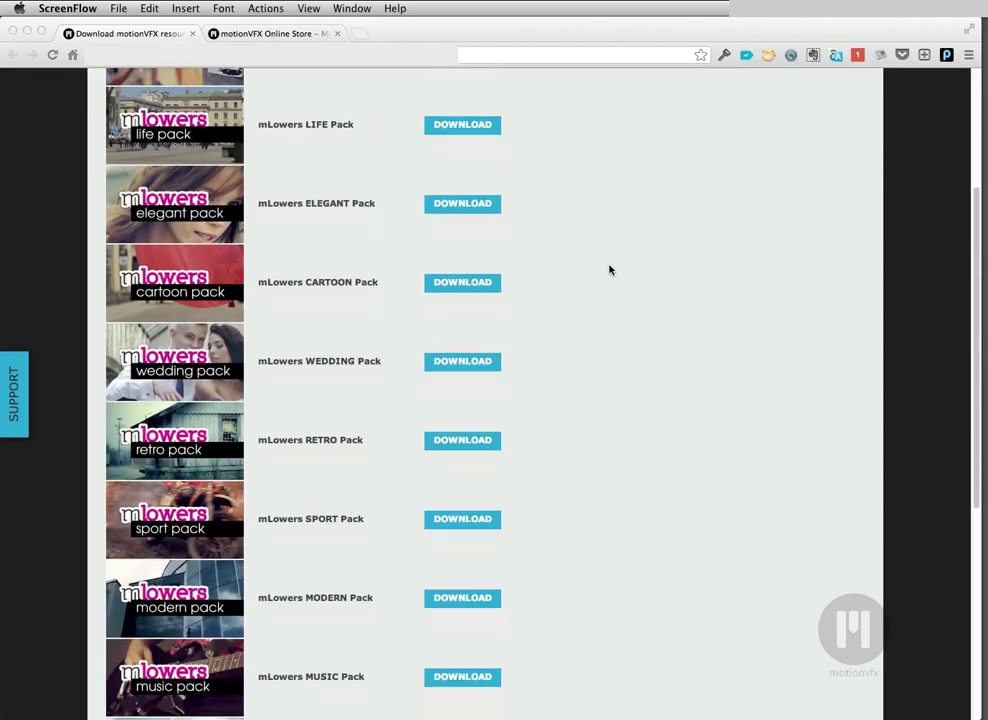
scroll(643, 301, down, 1)
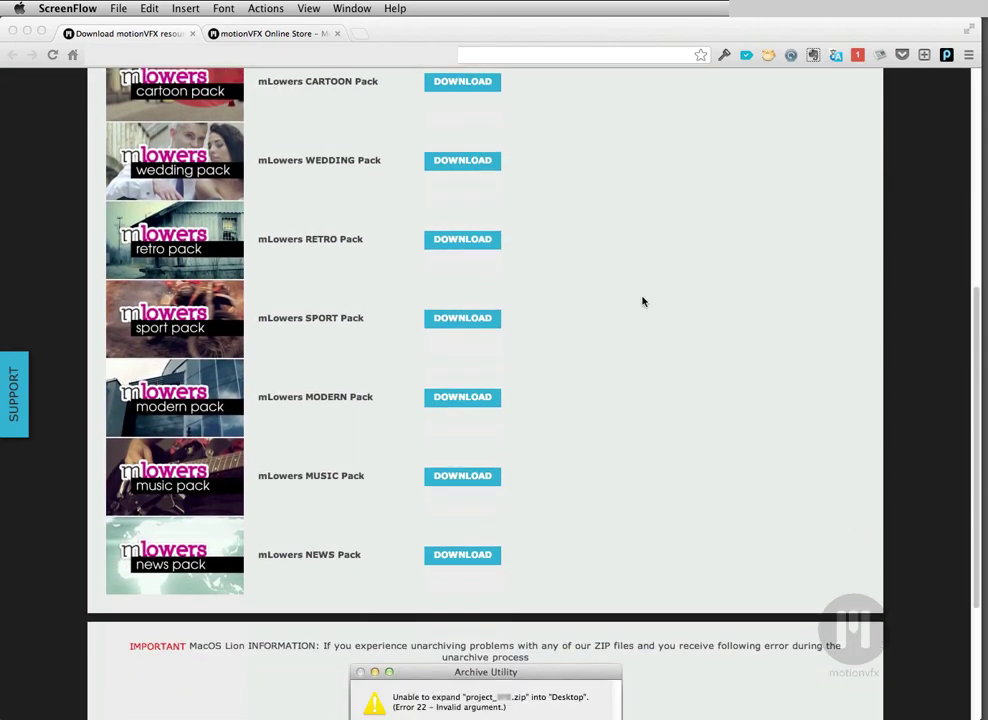
scroll(643, 301, up, 8)
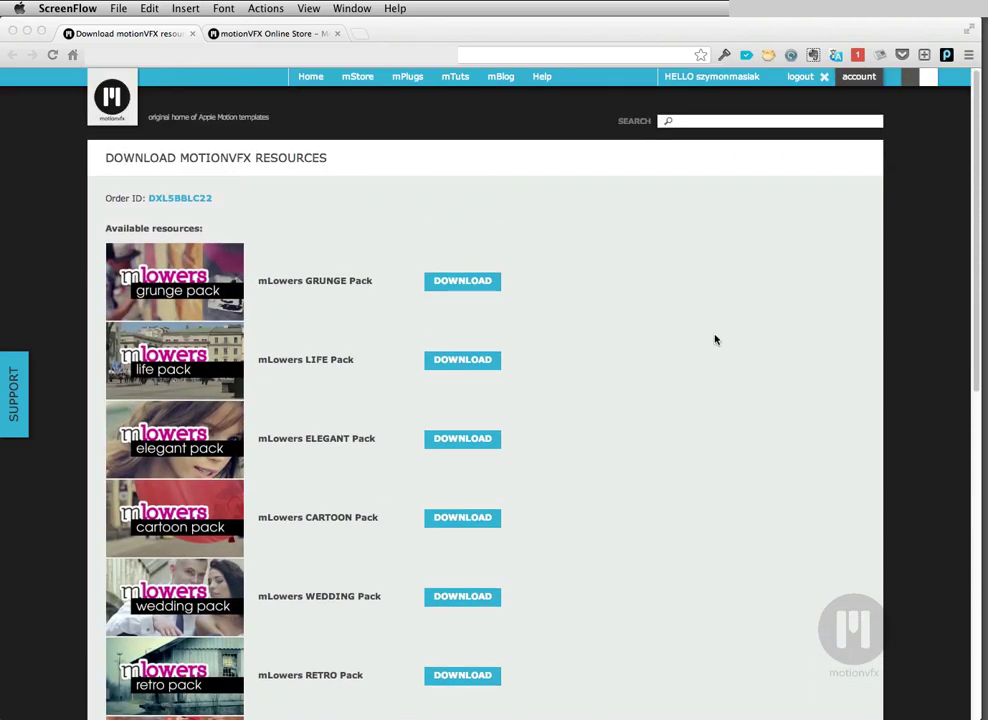
scroll(717, 320, down, 3)
scroll(650, 260, up, 1)
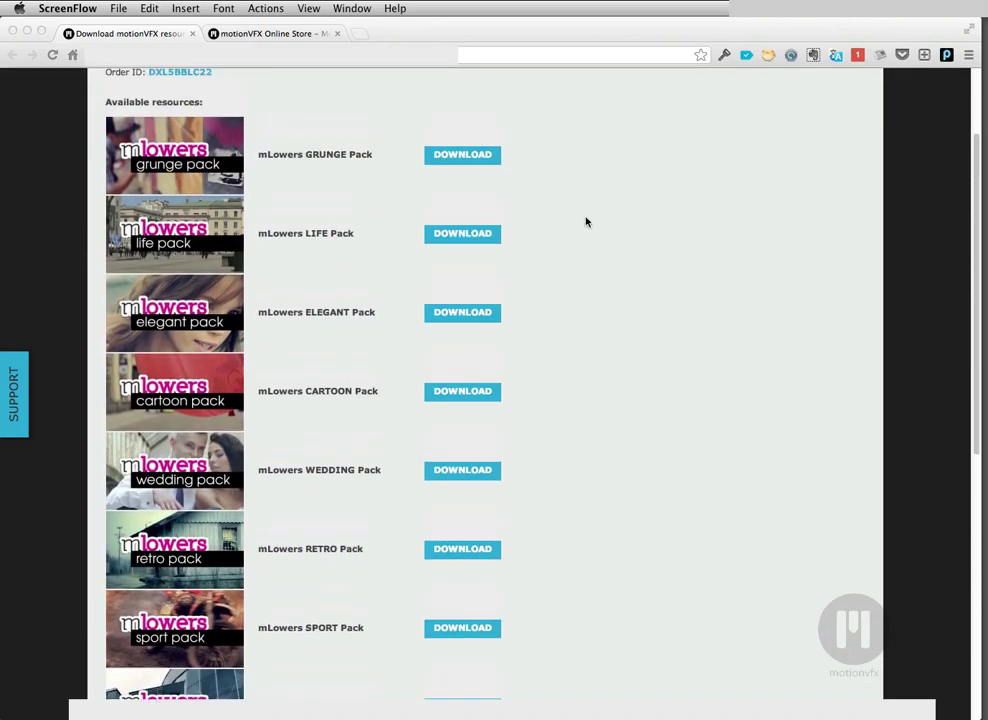
Switch to the Downloads folder in Finder and launch the mLowersCartoonPack installer
click(473, 162)
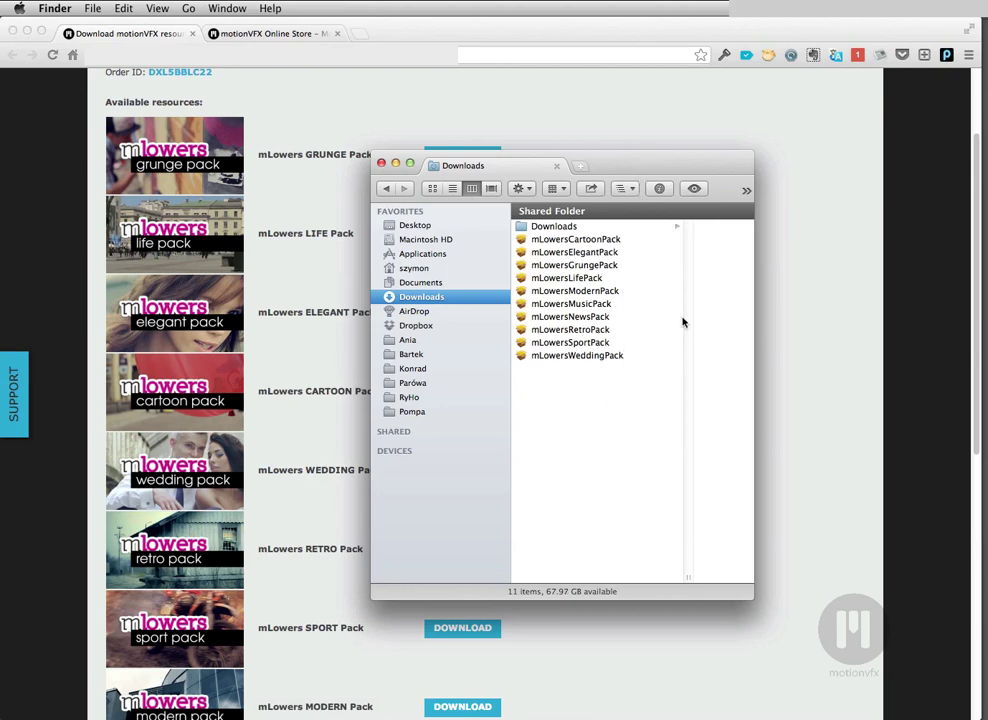
click(548, 241)
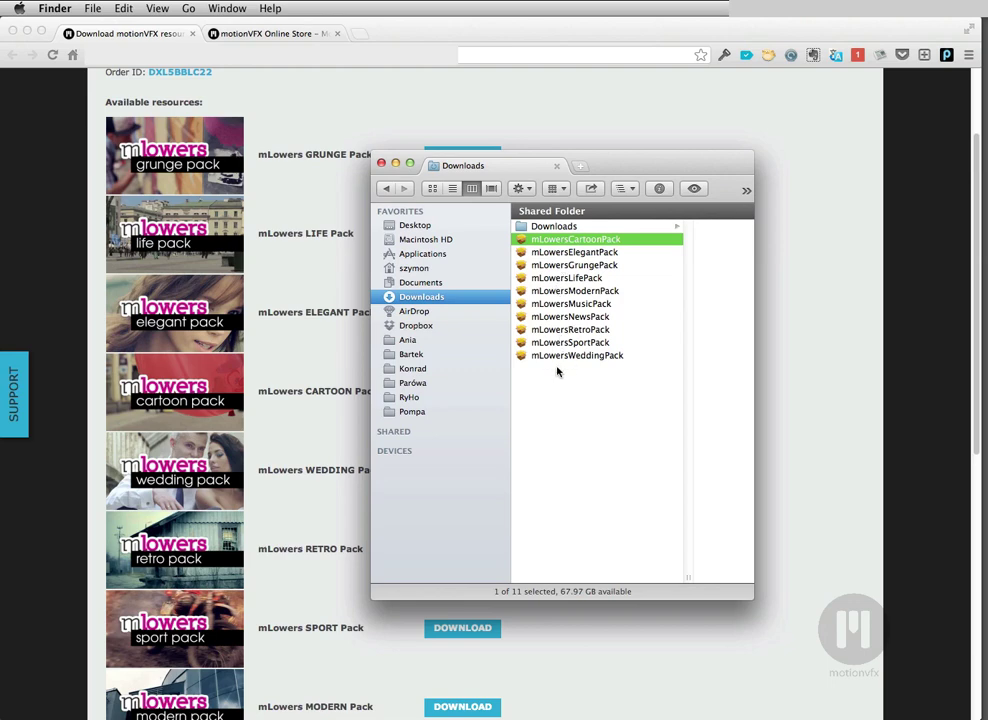
double_click(585, 241)
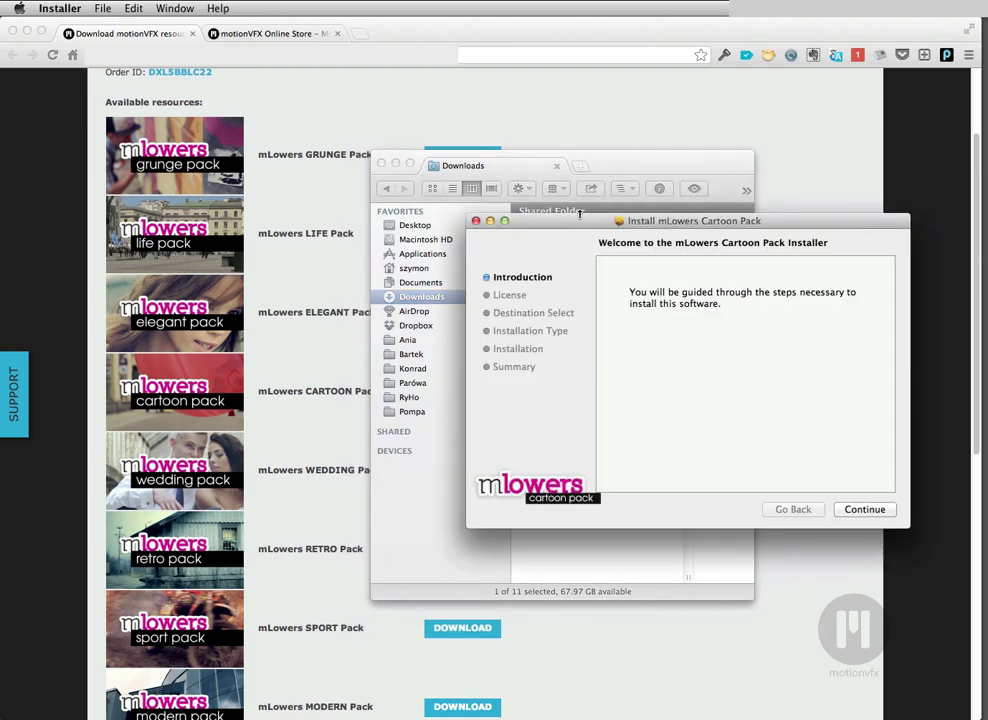
drag(577, 224, 540, 208)
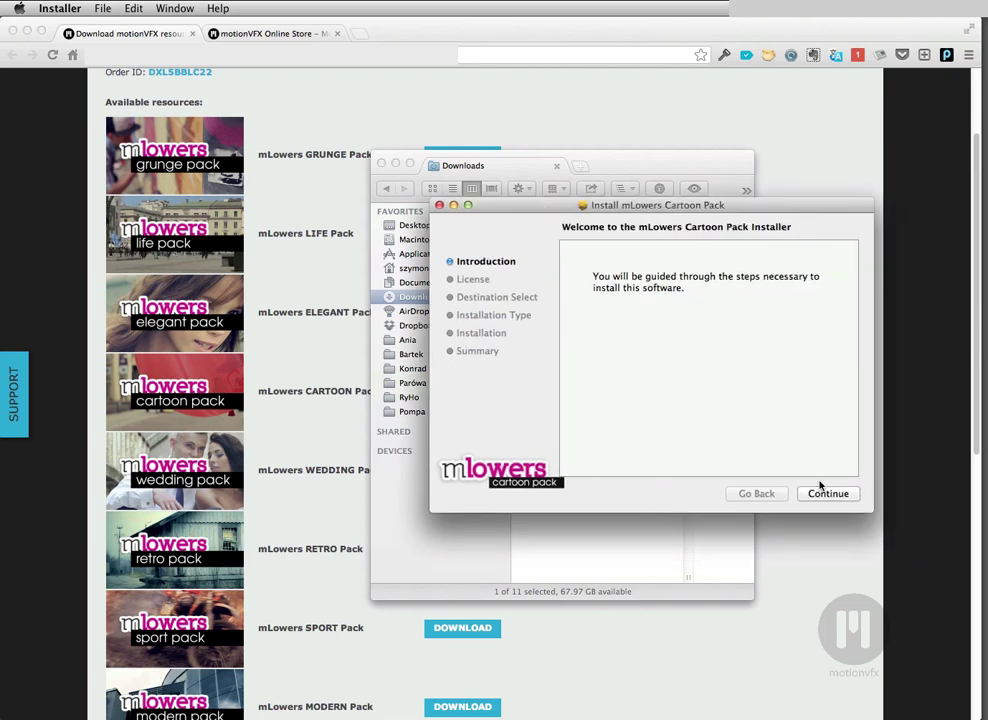
Advance the mLowers Cartoon Pack installer past the introduction and agree to the software license
click(822, 492)
drag(702, 204, 575, 134)
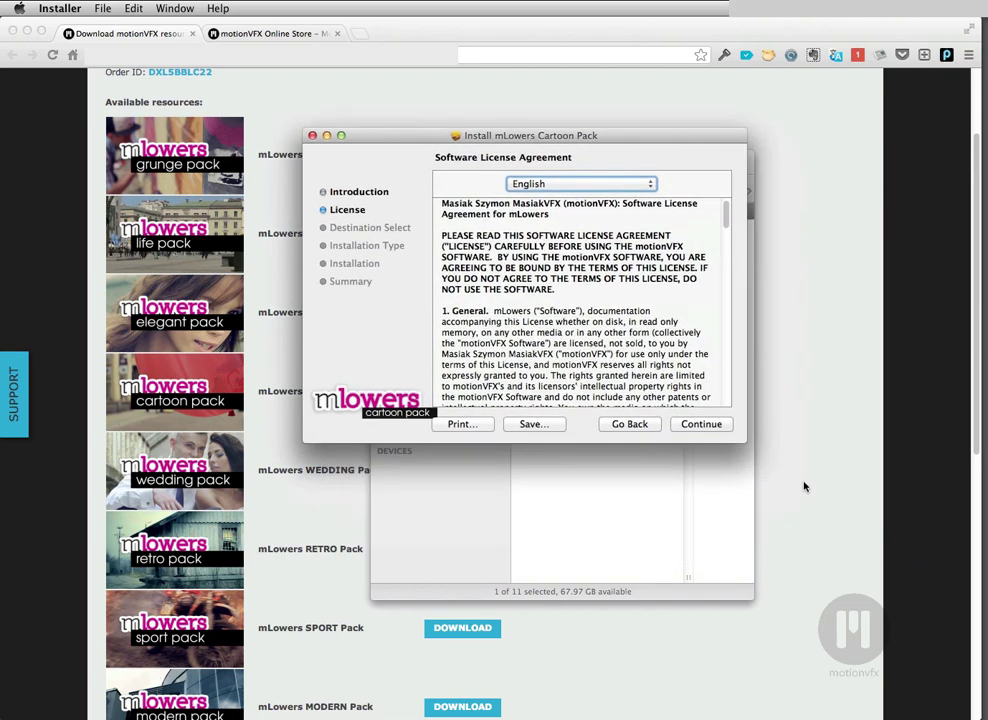
click(720, 425)
click(652, 251)
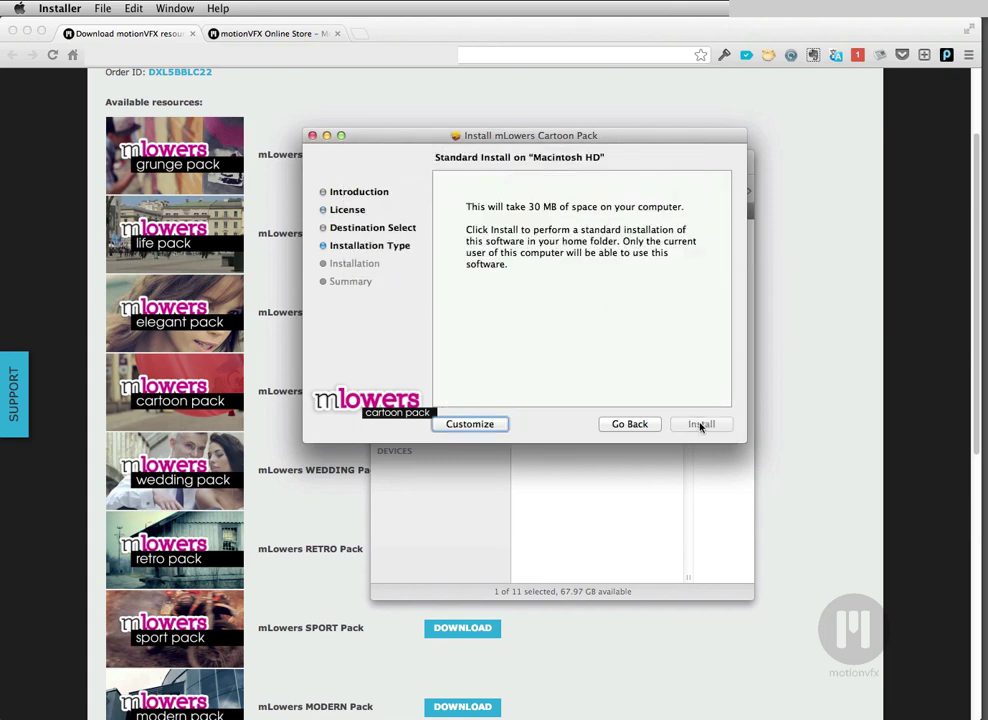
Authorize the standard installation with the account password, finish the installer and return to the Downloads folder
text(*****)
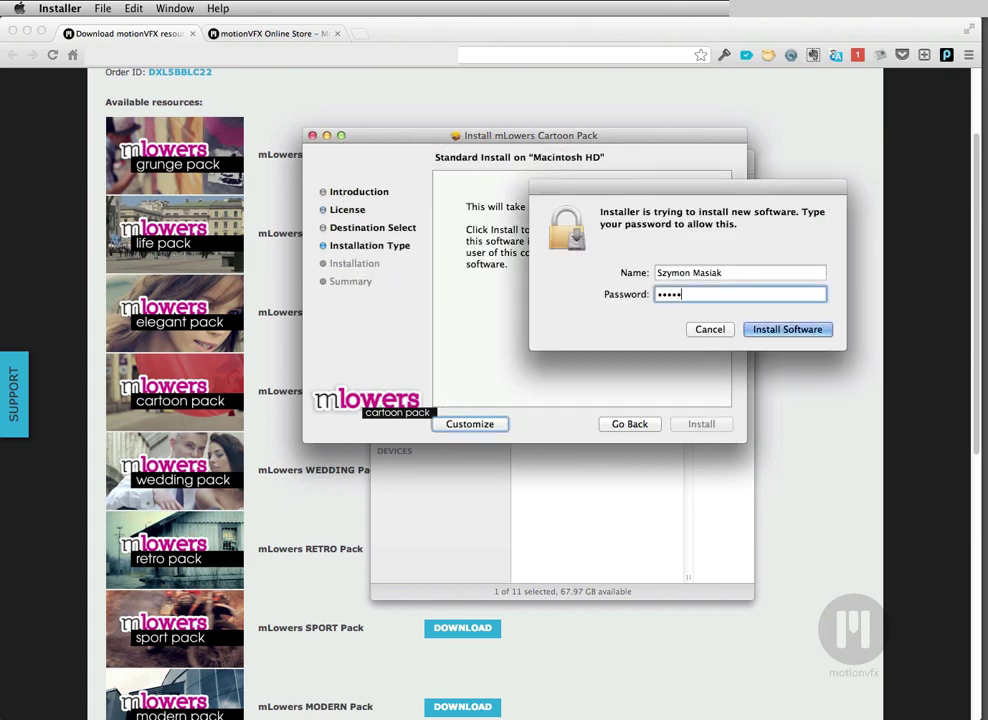
key(Return)
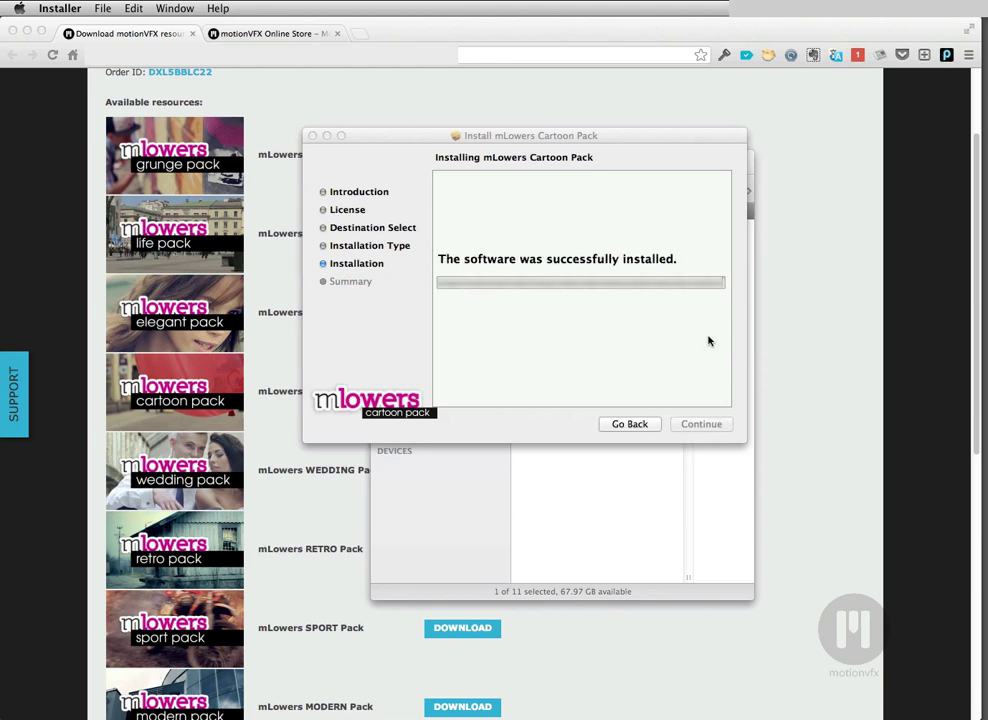
click(699, 424)
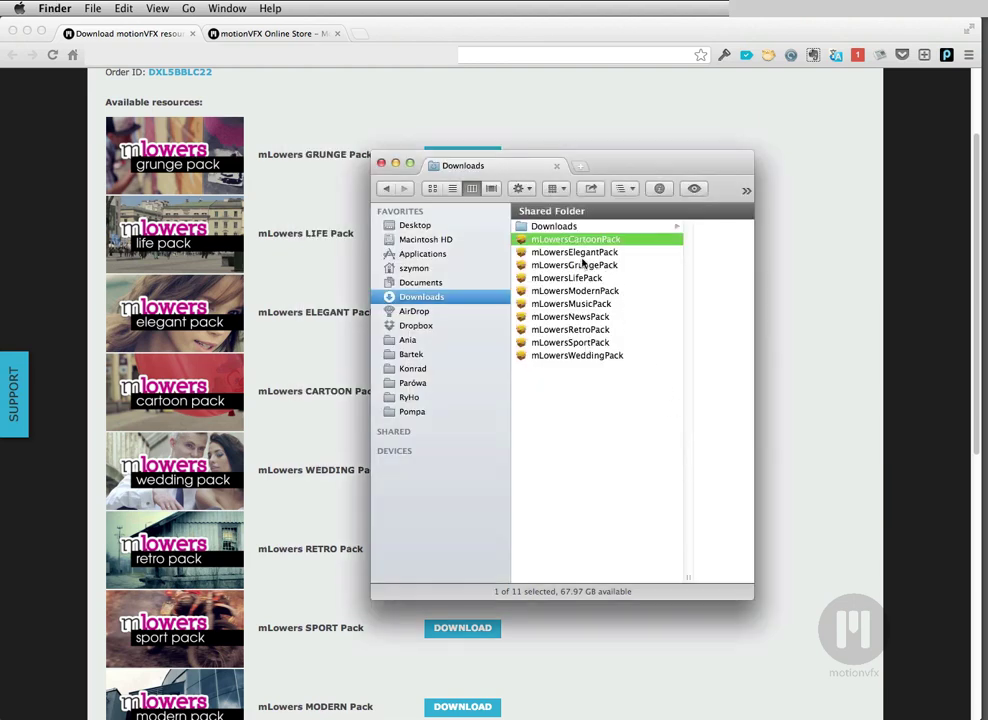
click(568, 393)
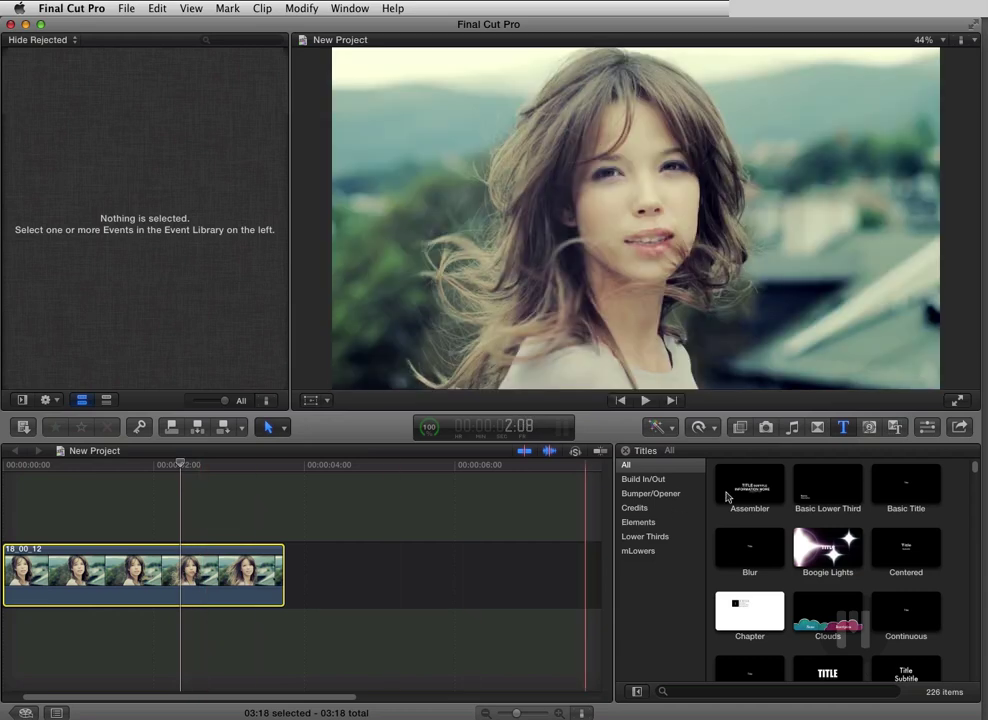
Switch to Final Cut Pro and show the mLowers category in the Titles browser
click(846, 429)
click(846, 429)
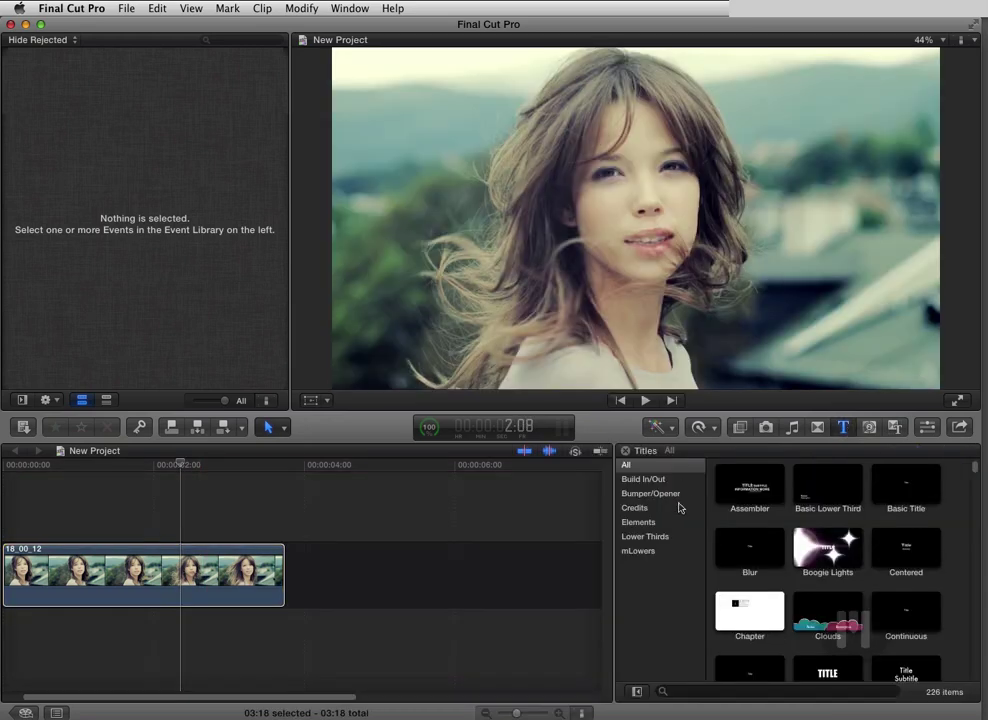
click(637, 553)
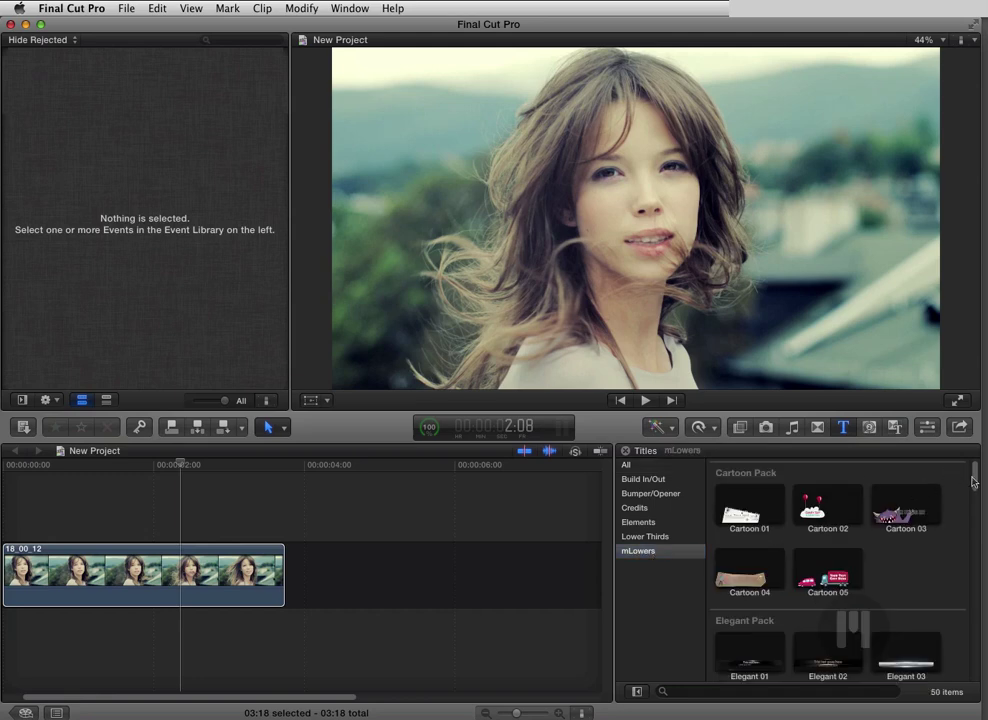
Browse the mLowers titles by pack, previewing Cartoon 03 and Grunge 04, and return to the Grunge Pack
mouse_move(977, 480)
mouse_down()
mouse_move(951, 652)
mouse_move(963, 660)
mouse_move(950, 662)
mouse_move(963, 467)
mouse_up()
mouse_move(738, 502)
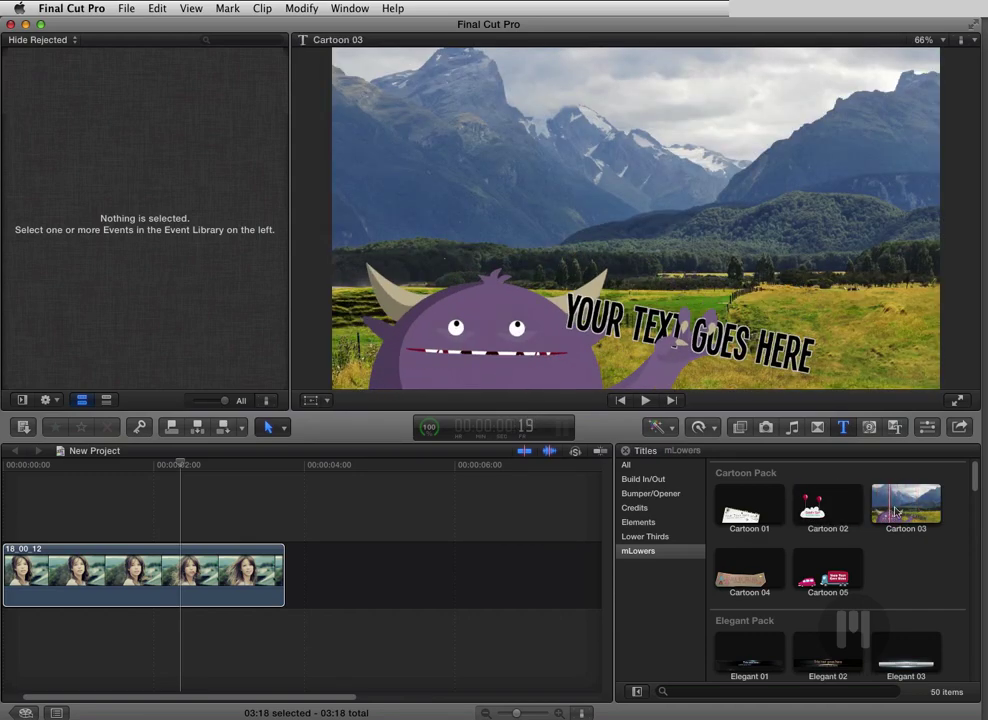
drag(970, 483, 968, 528)
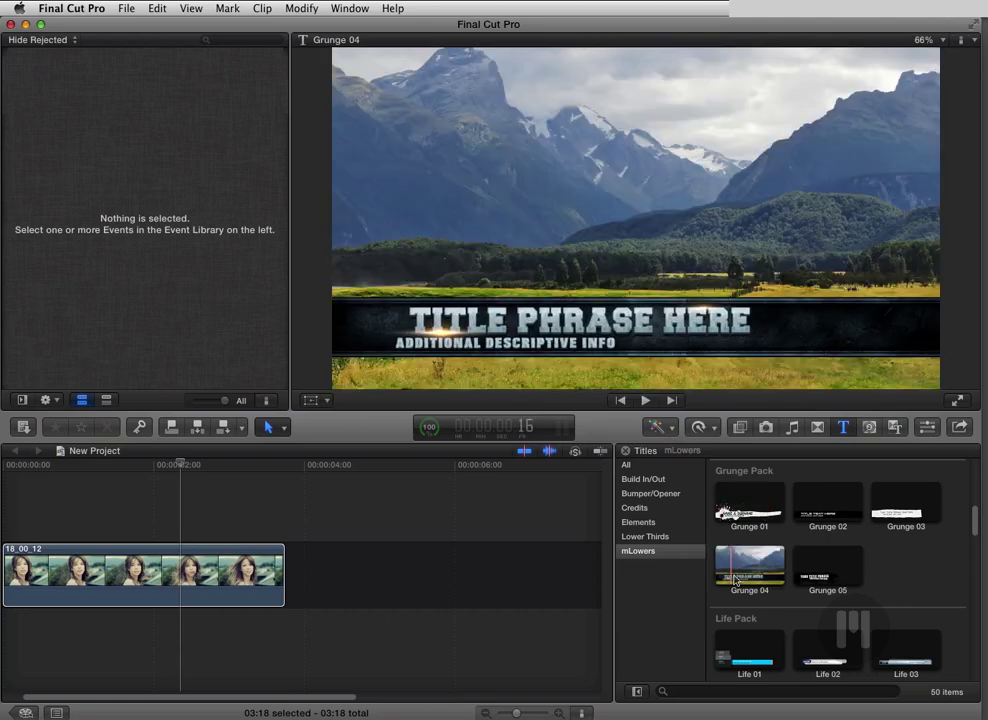
drag(969, 523, 968, 584)
scroll(900, 584, down, 1)
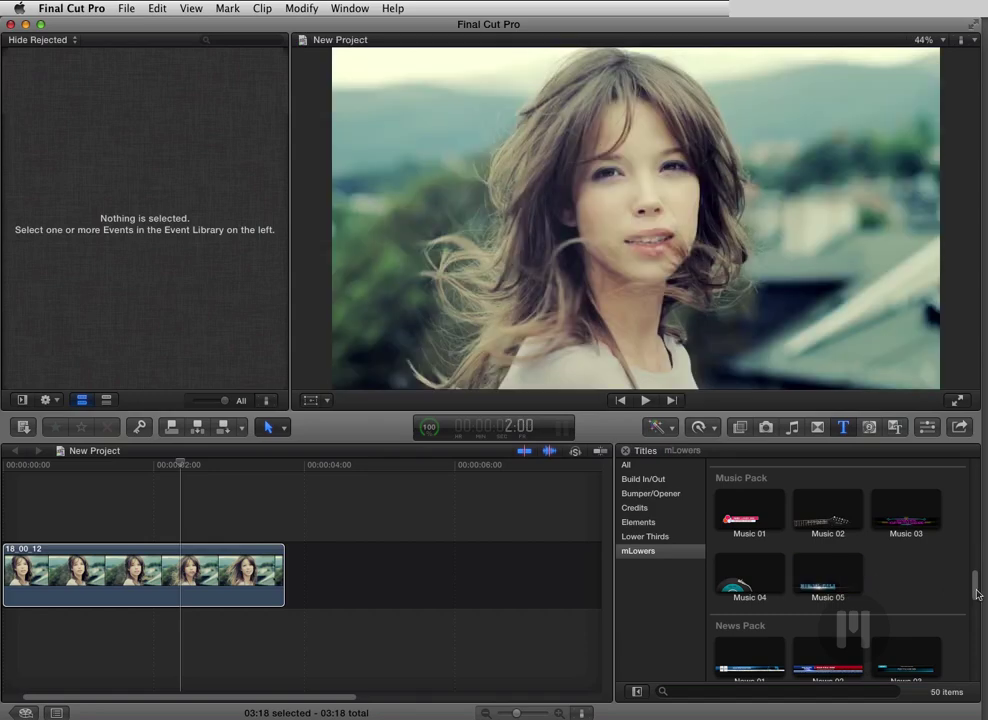
scroll(980, 581, up, 2)
drag(979, 580, 979, 516)
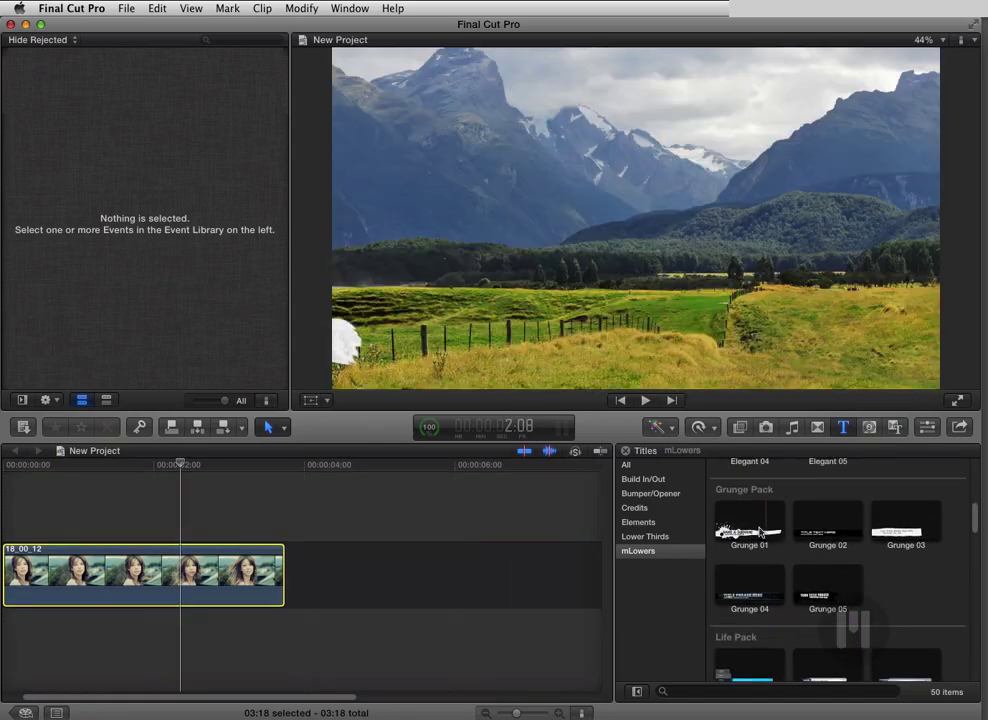
Add the Grunge 01 title above clip 18_00_12, starting at the beginning of the timeline
click(758, 527)
drag(758, 527, 20, 522)
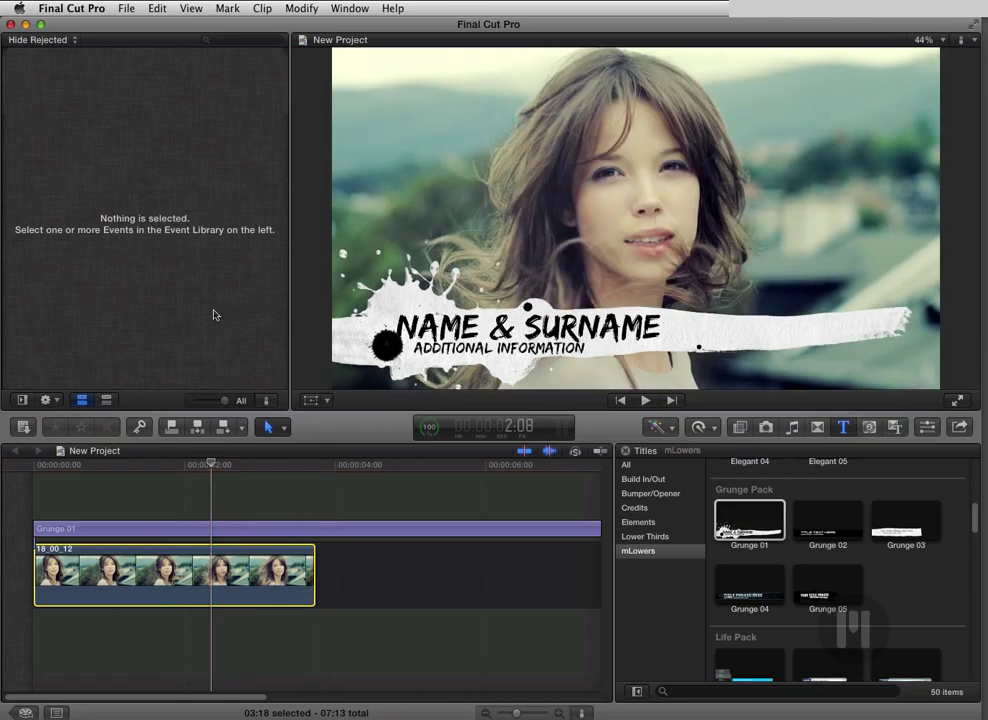
mouse_move(524, 714)
mouse_down()
mouse_move(502, 714)
mouse_move(514, 714)
mouse_up()
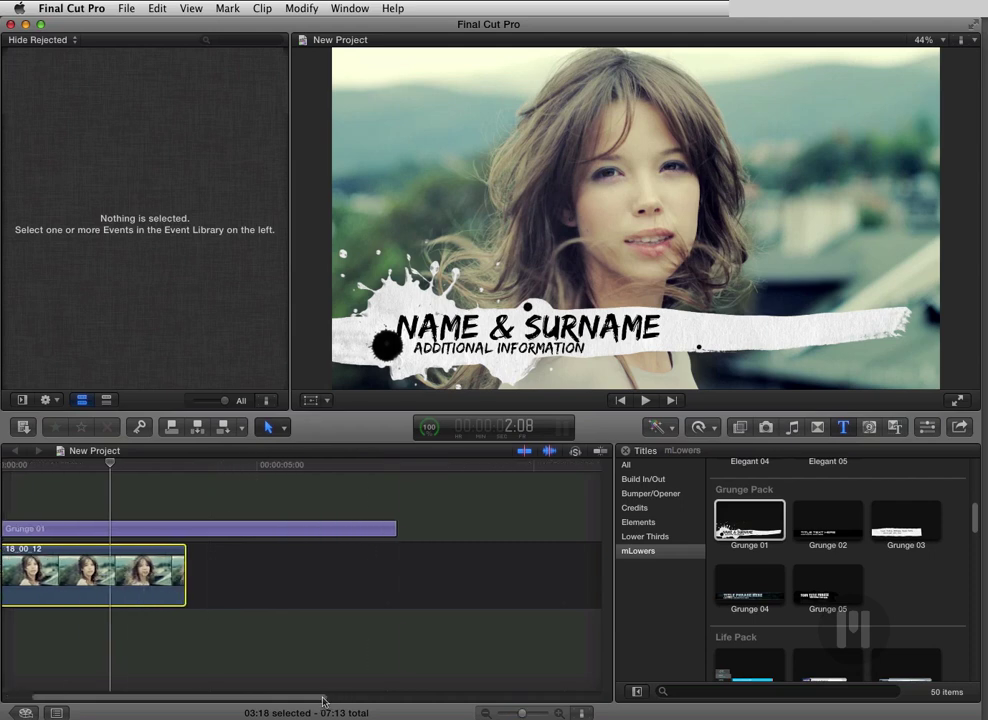
drag(322, 700, 254, 697)
Trim the Grunge 01 title to 03:15 so it ends just before the clip does, and play it back
click(266, 533)
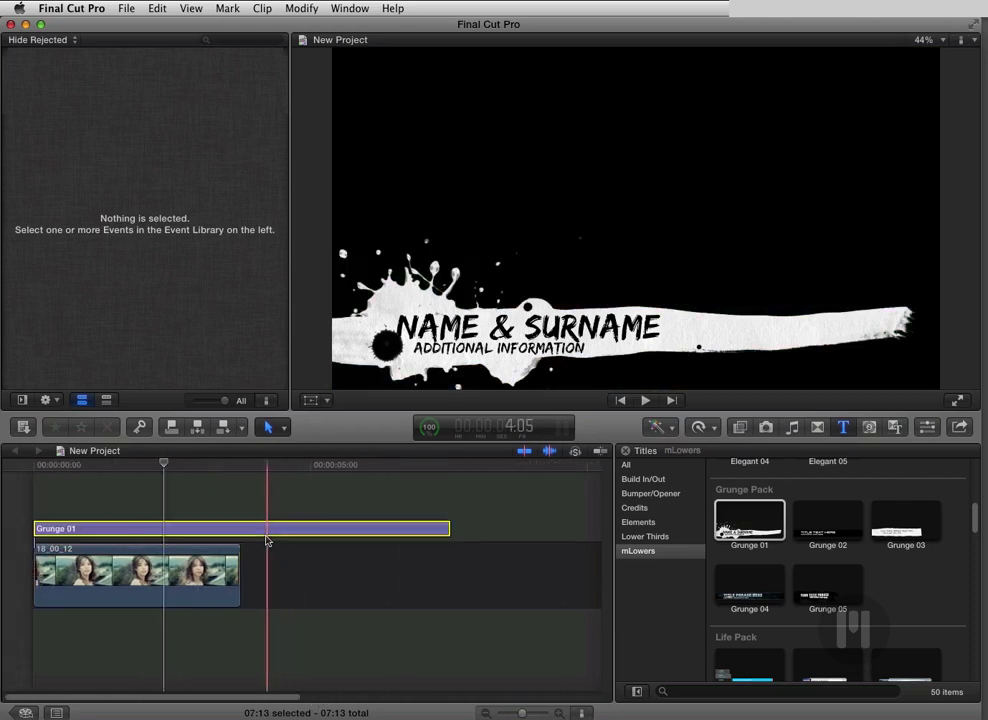
drag(449, 528, 238, 528)
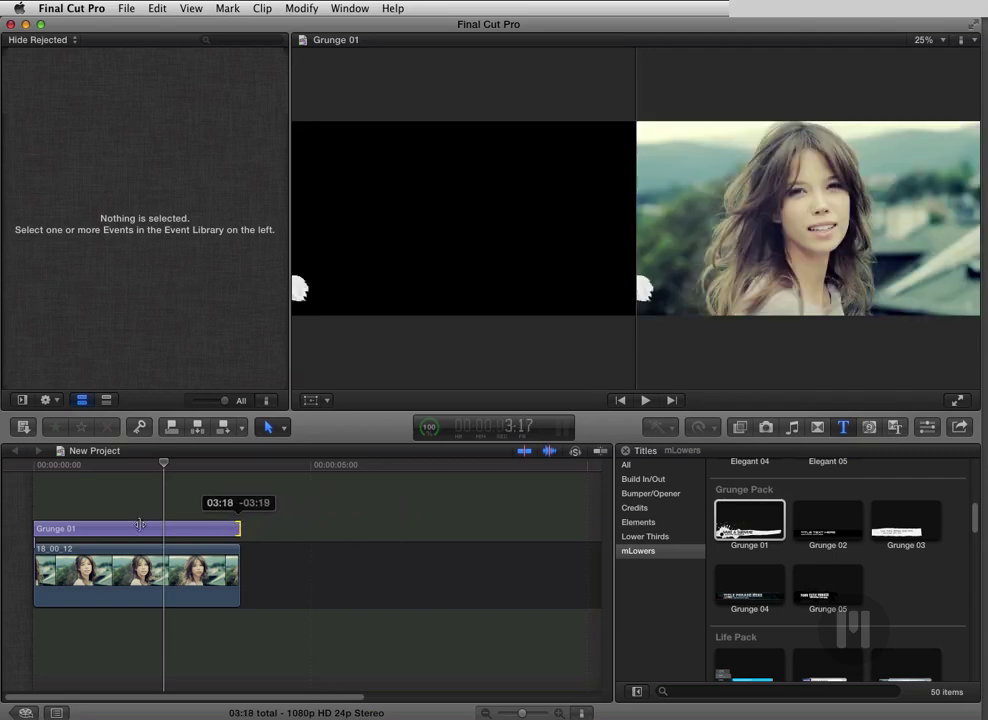
drag(140, 524, 157, 512)
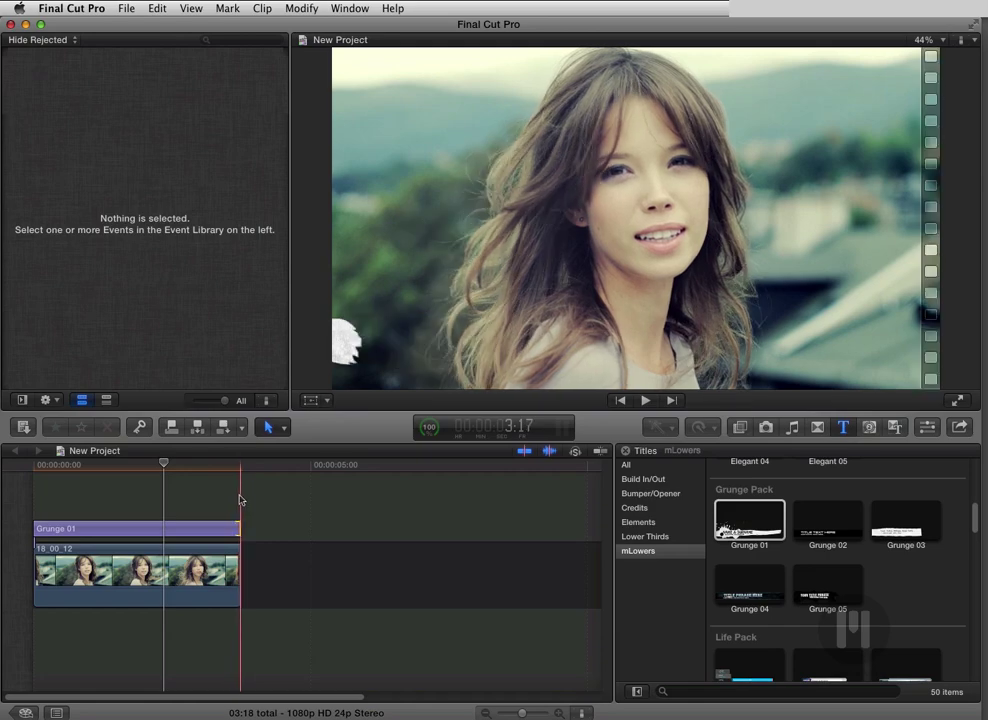
drag(238, 521, 233, 521)
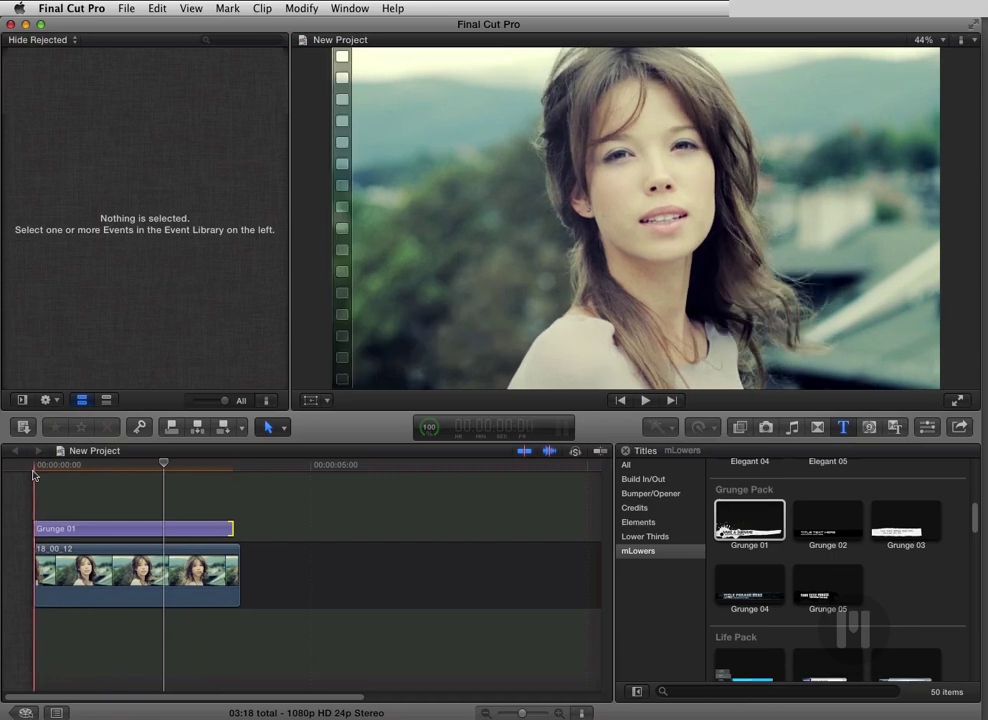
key(space)
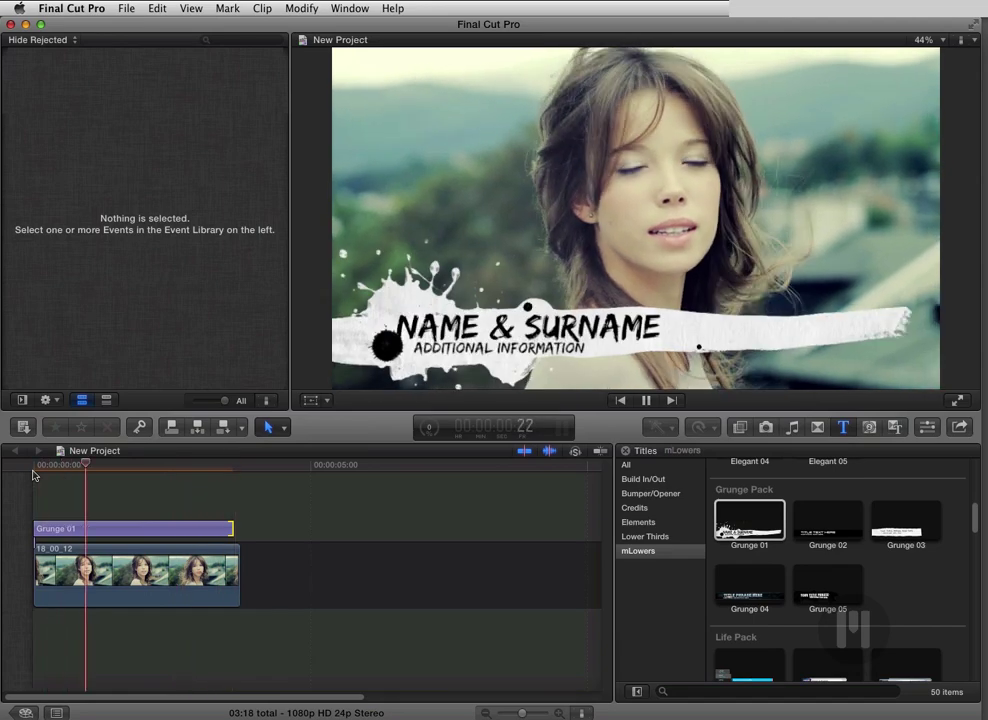
key(space)
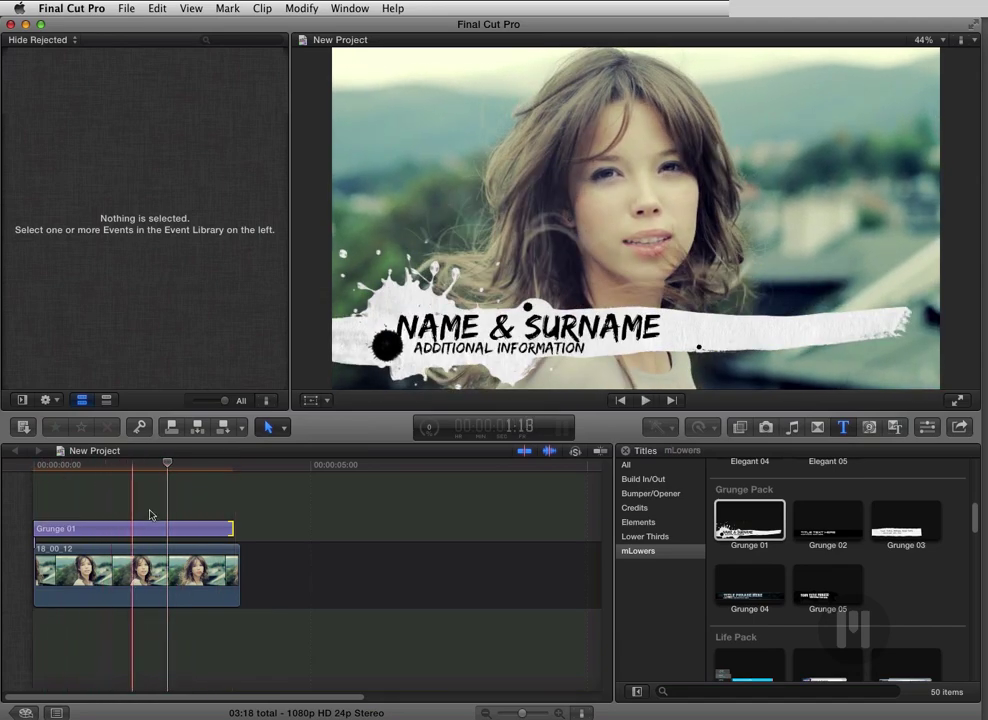
Show the Grunge 01 title's parameters and replace its title text with the person's full name
click(148, 529)
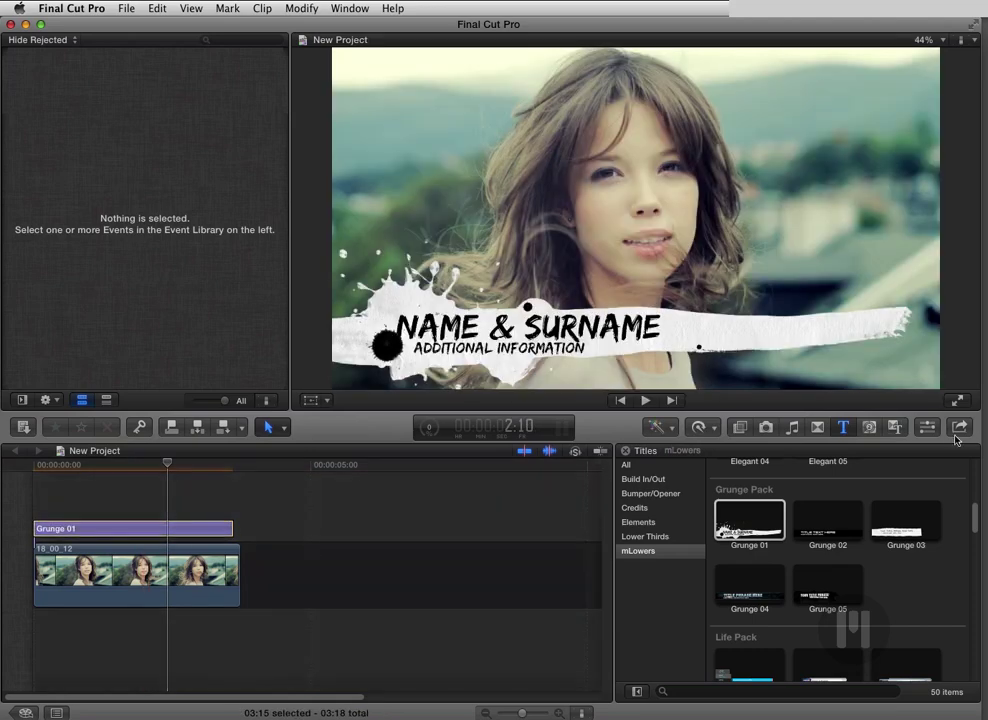
click(930, 431)
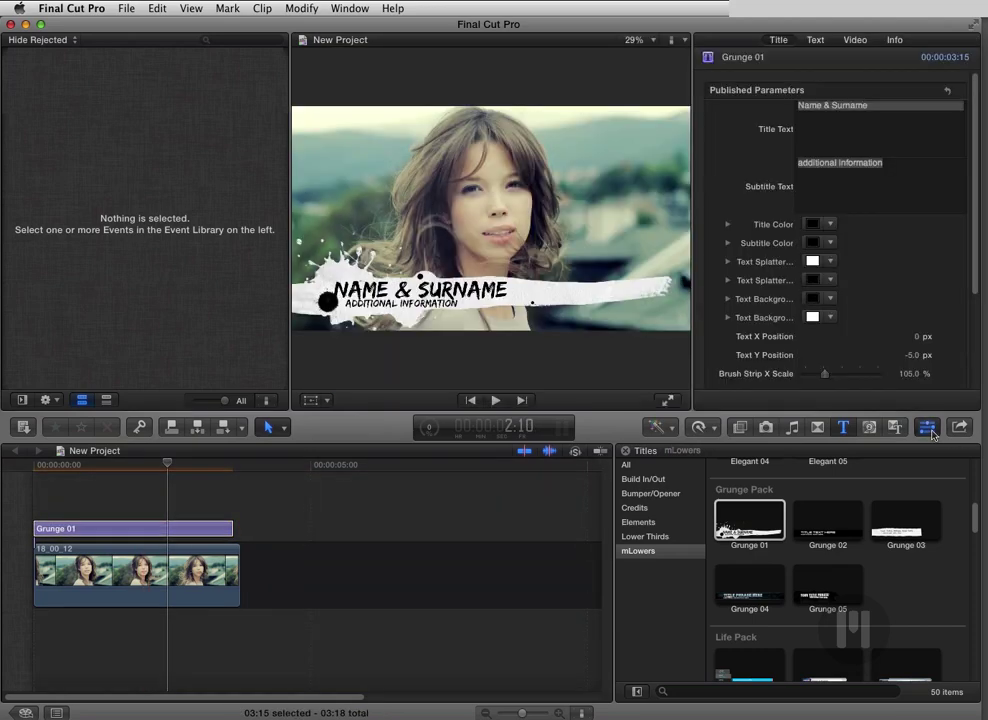
click(853, 122)
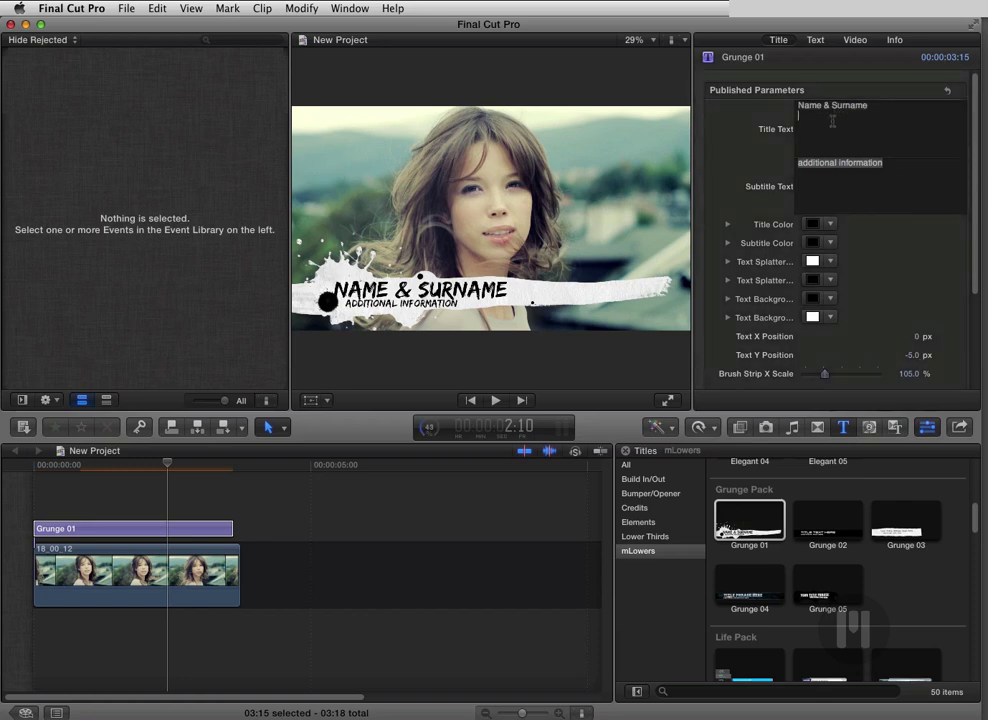
drag(832, 121, 779, 103)
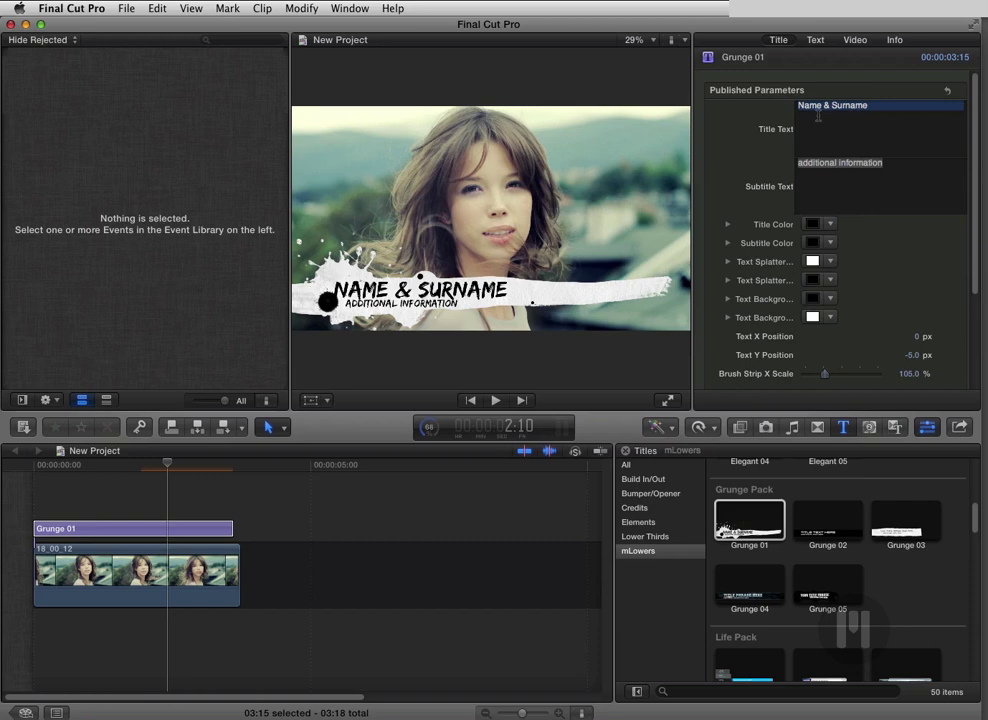
text(Sz)
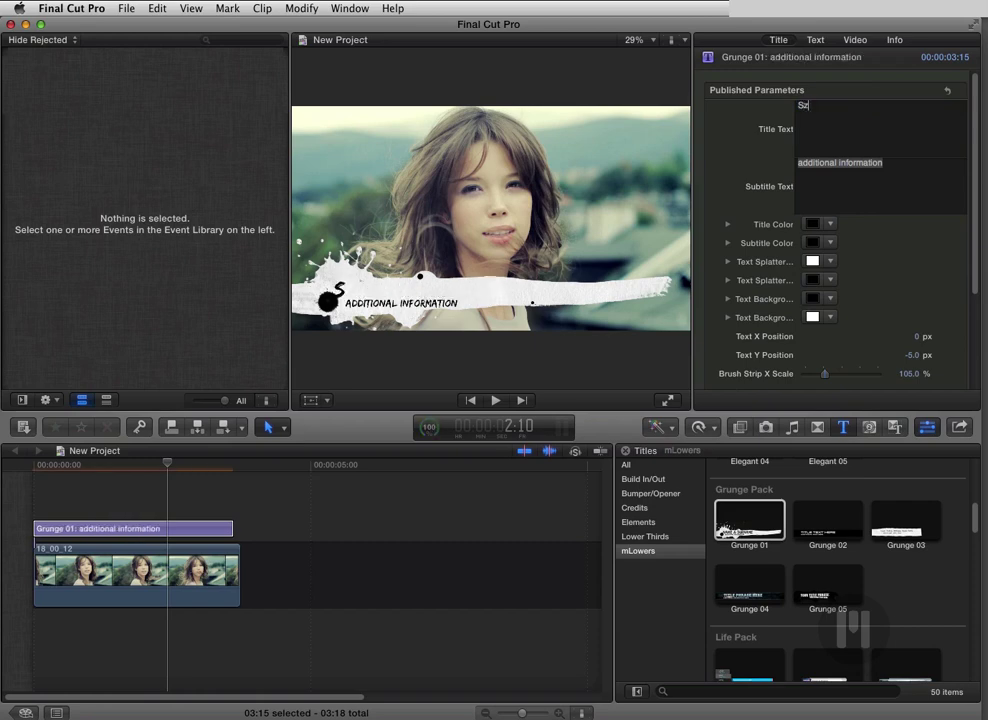
text(ymon Masiak)
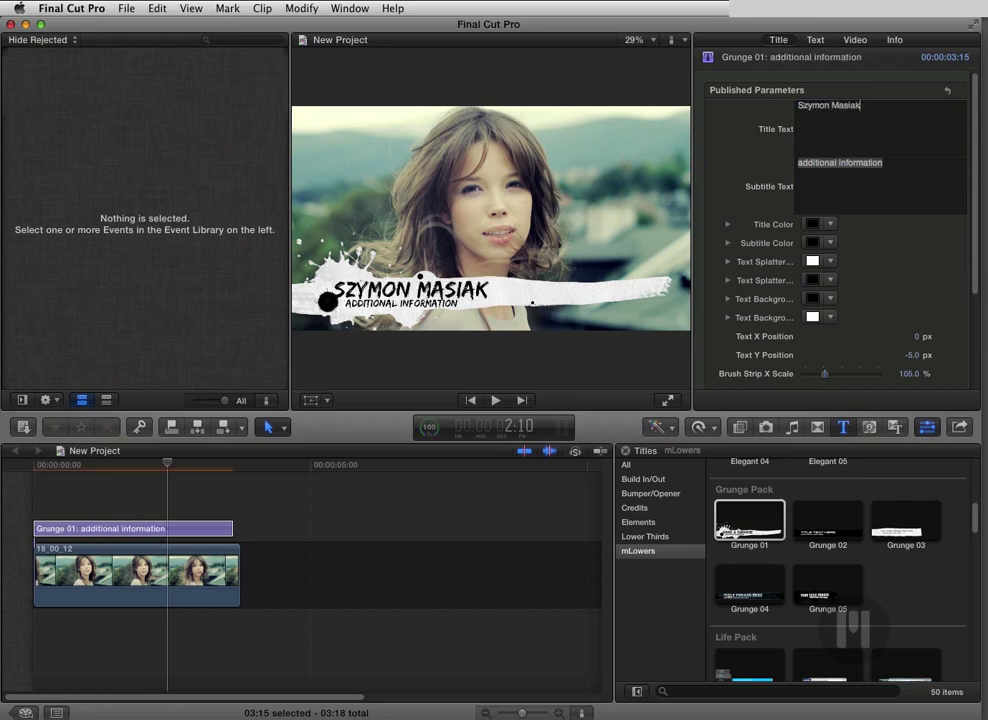
Replace the Grunge 01 subtitle text with "motionVFX.com"
click(863, 189)
drag(889, 163, 806, 158)
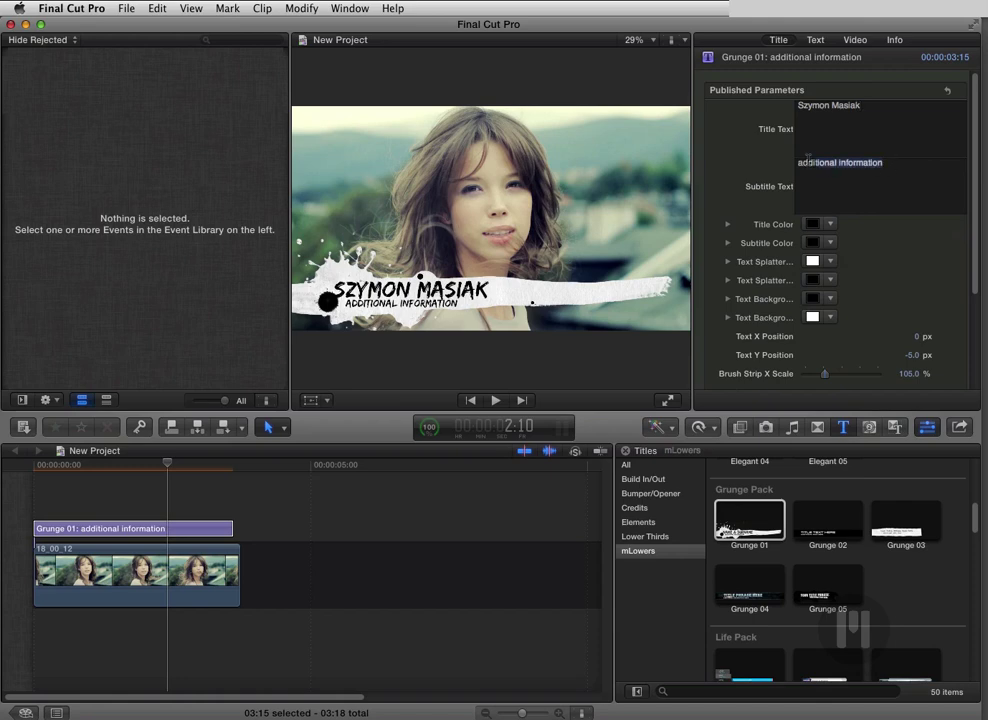
text(motionVFX.com)
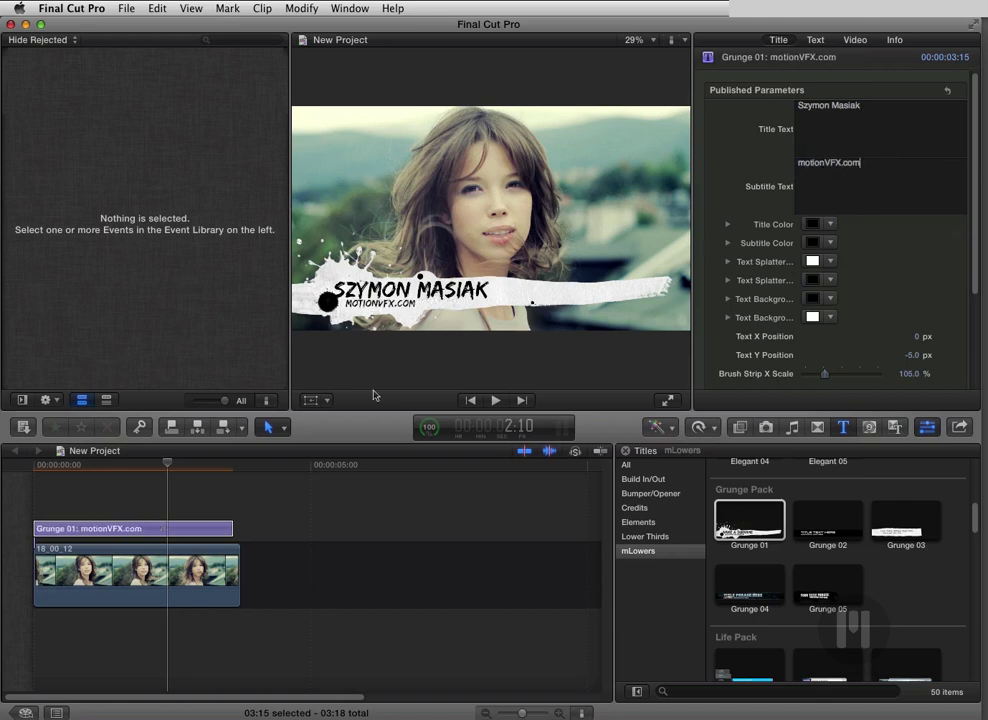
Hide the title's parameters and play the edited Grunge 01 title from near the start of the timeline
click(169, 528)
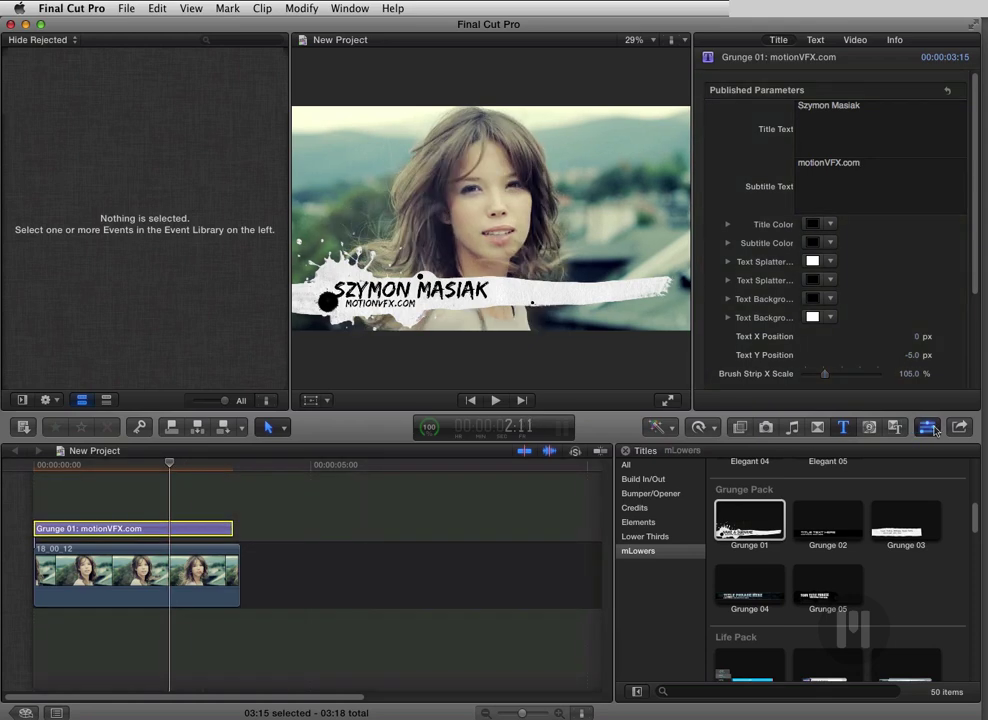
click(927, 427)
click(52, 465)
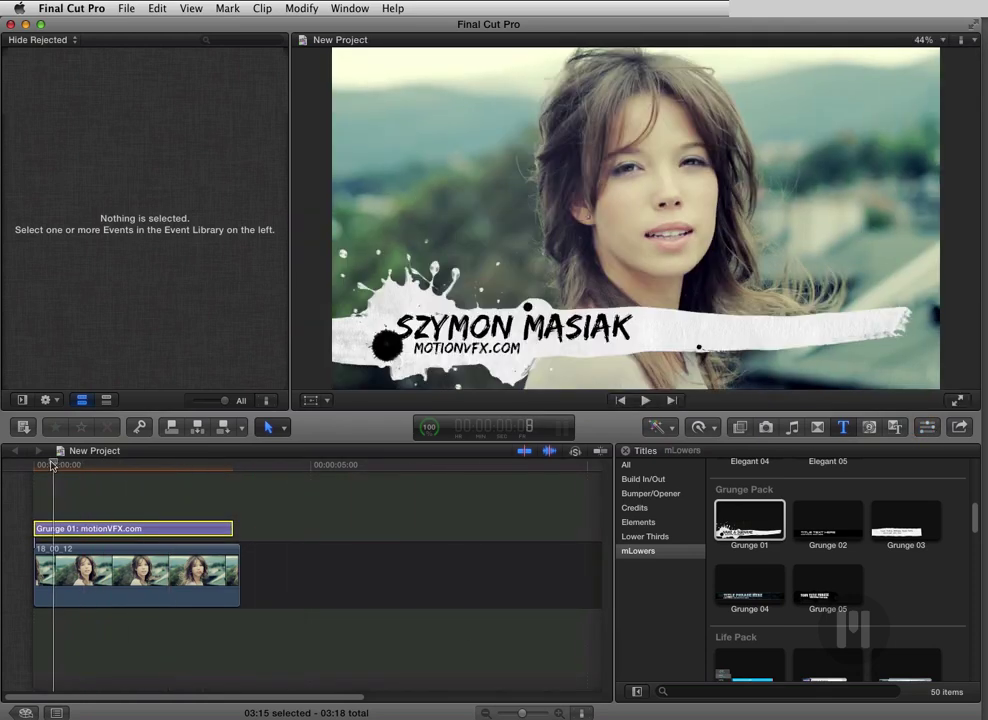
key(space)
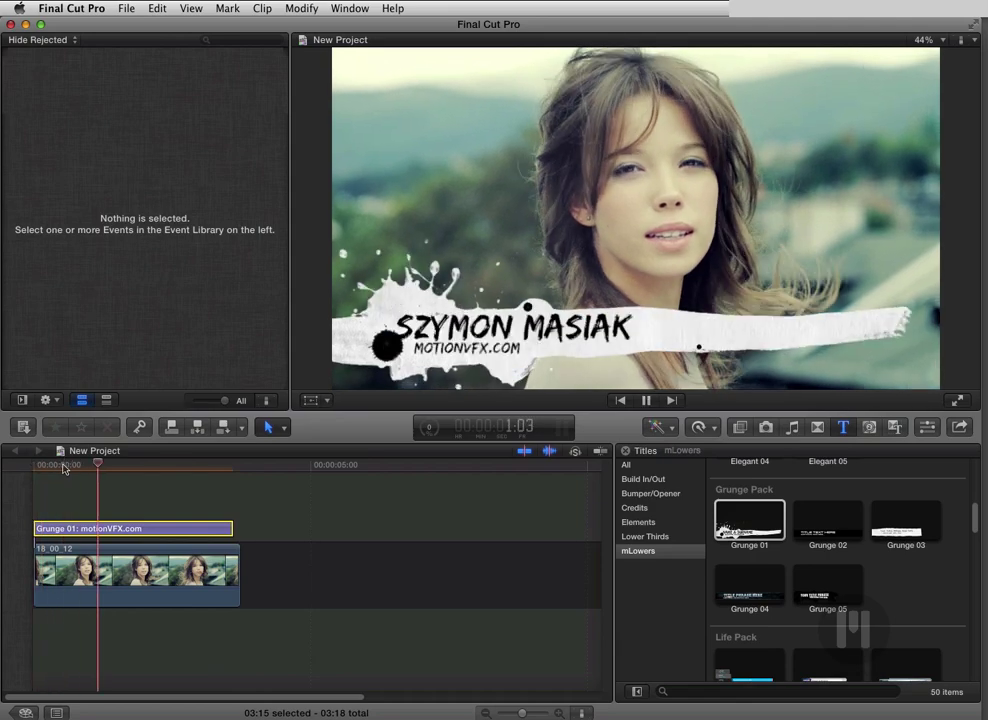
key(space)
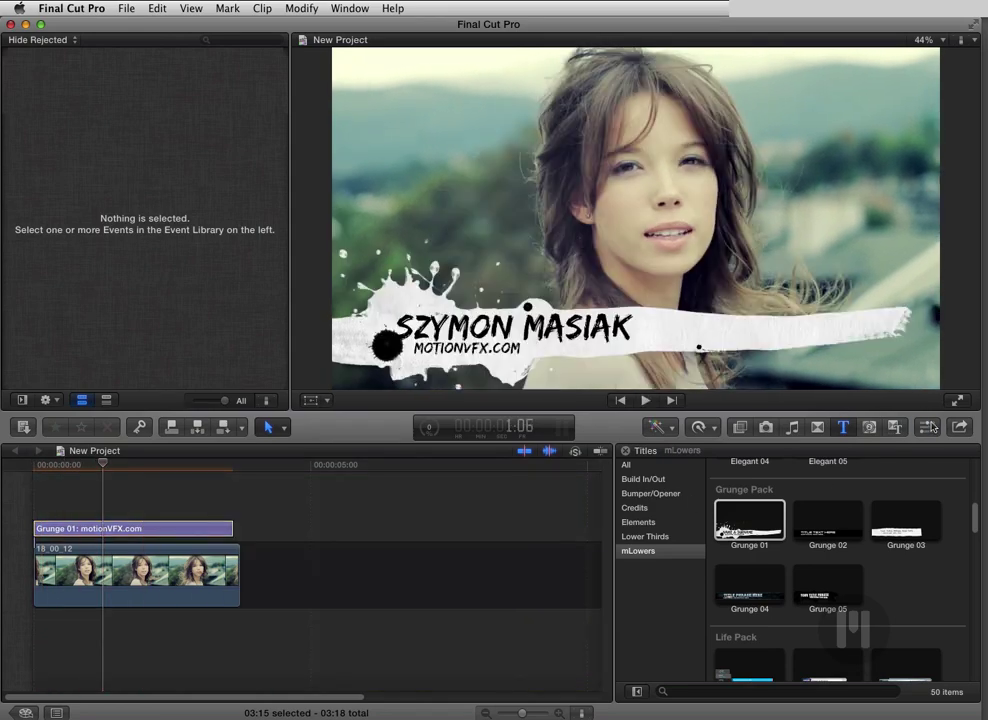
Color the Grunge 01 title text orange-brown and its subtitle text dark red
click(928, 427)
scroll(893, 238, down, 3)
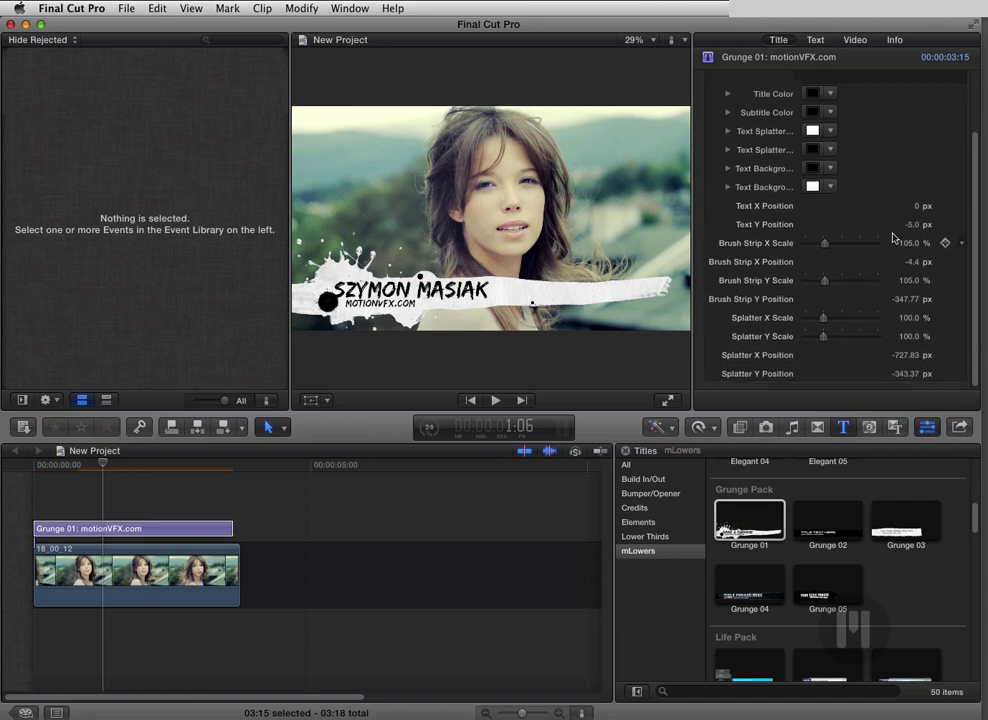
scroll(893, 238, up, 3)
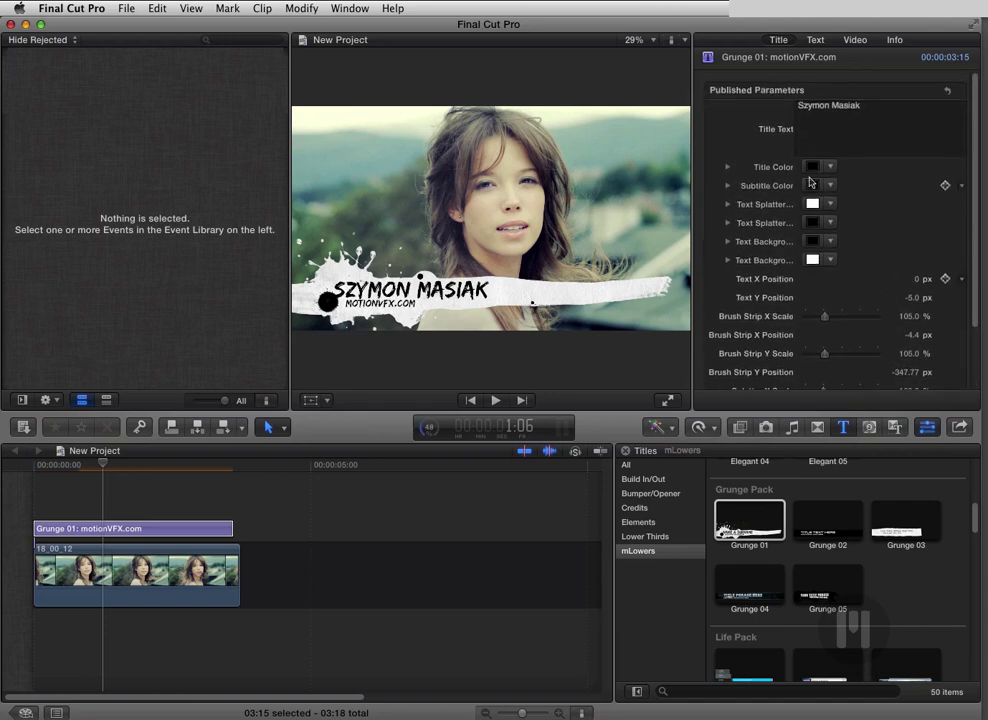
click(812, 168)
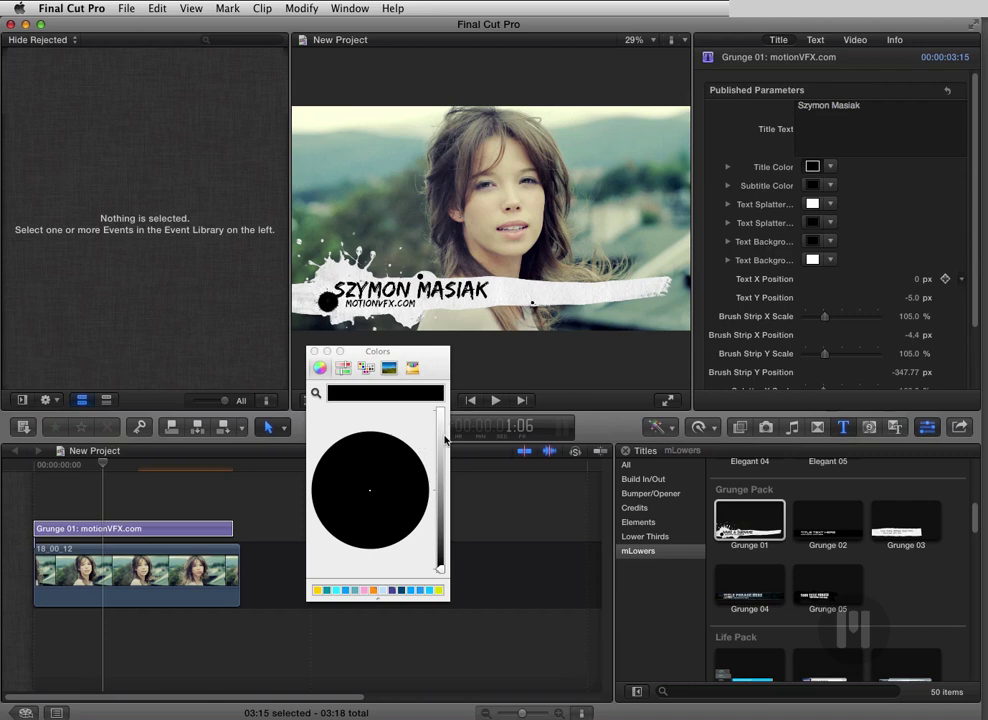
drag(437, 443, 451, 472)
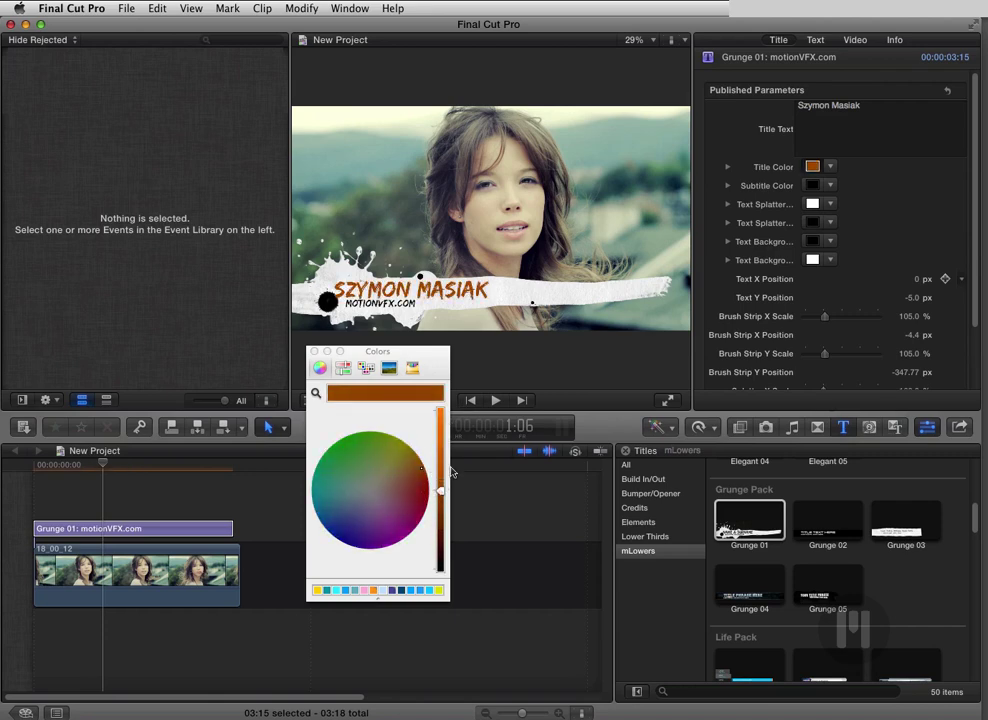
click(814, 185)
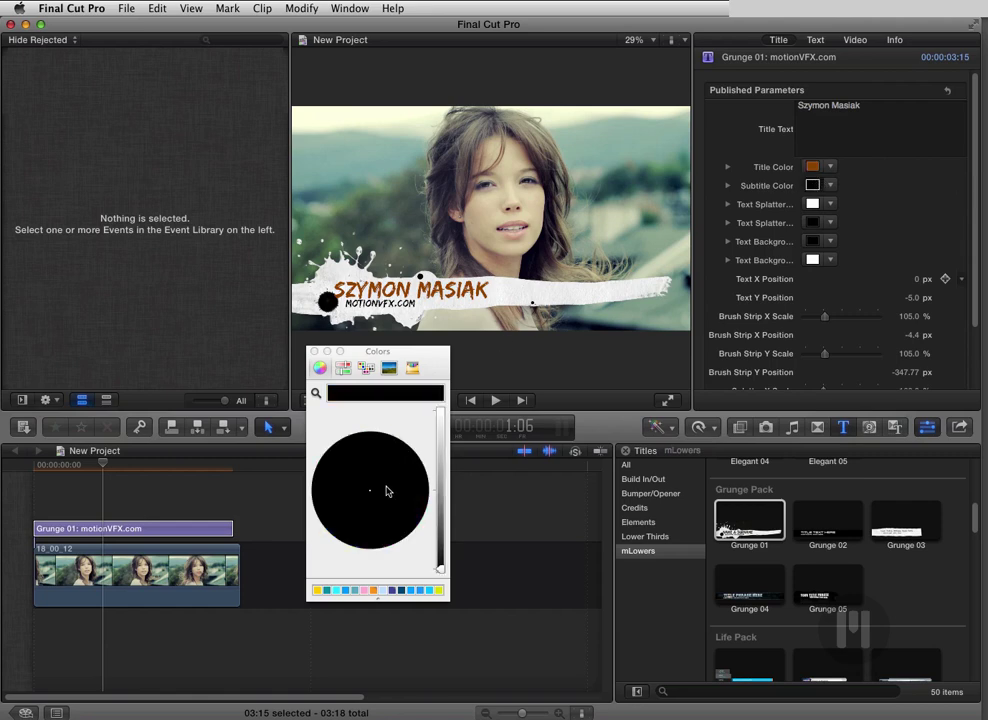
drag(388, 491, 425, 497)
drag(439, 565, 440, 514)
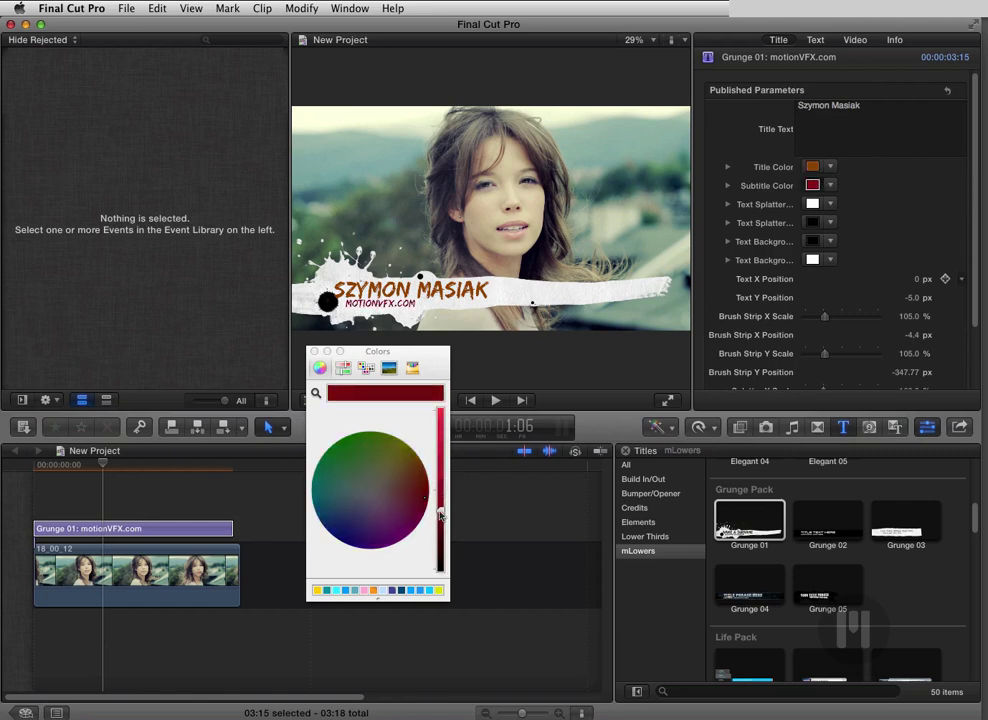
Set the second text splatter color to dark brown and the second text background color to pale lavender blue
click(812, 223)
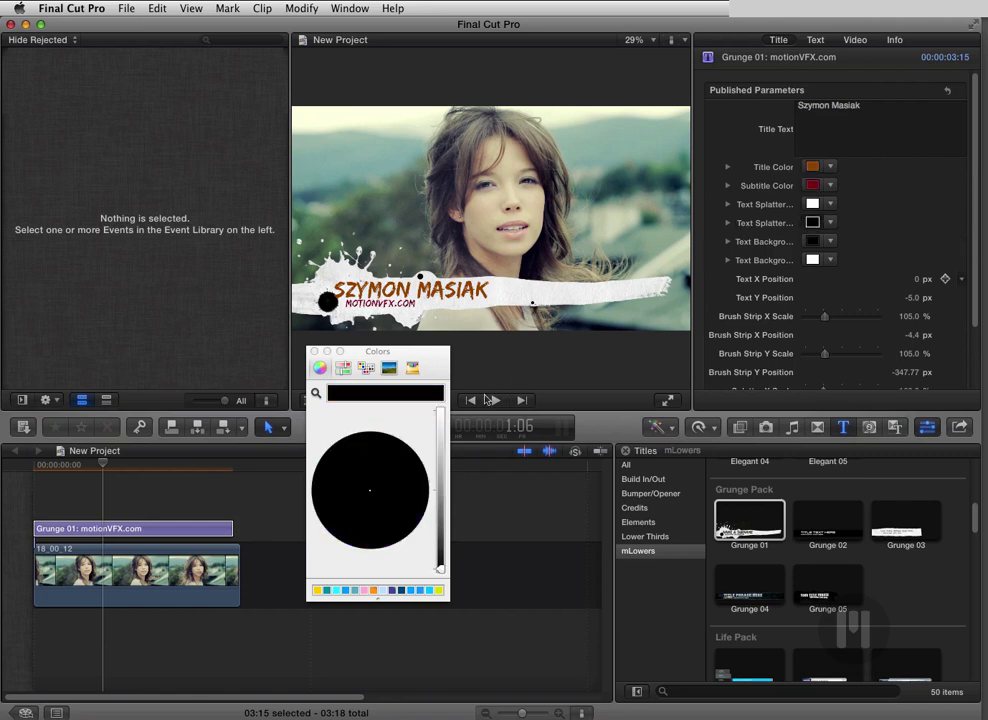
drag(441, 477, 440, 547)
click(710, 330)
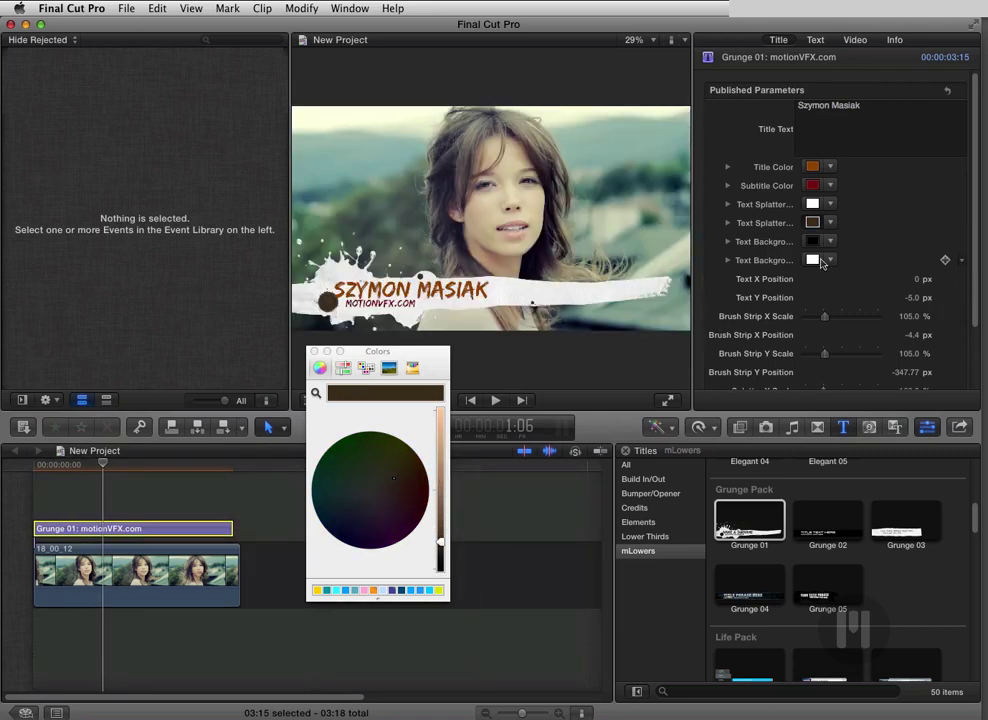
click(813, 260)
mouse_move(392, 480)
mouse_down()
mouse_move(399, 498)
mouse_move(331, 485)
mouse_move(341, 510)
mouse_move(354, 503)
mouse_move(351, 489)
mouse_move(362, 504)
mouse_up()
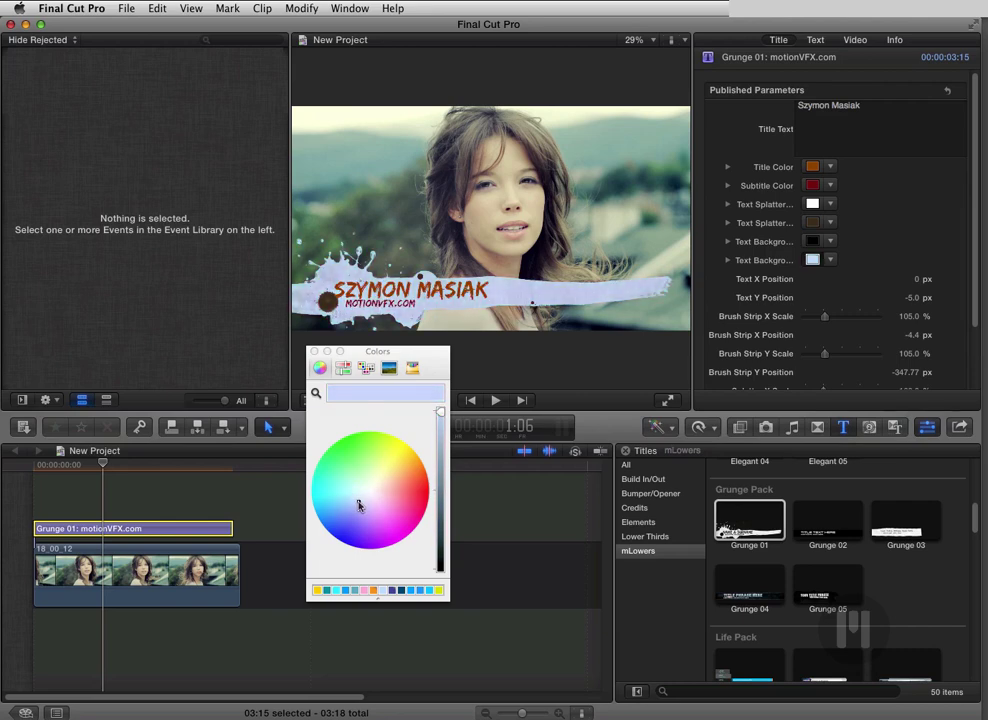
click(313, 351)
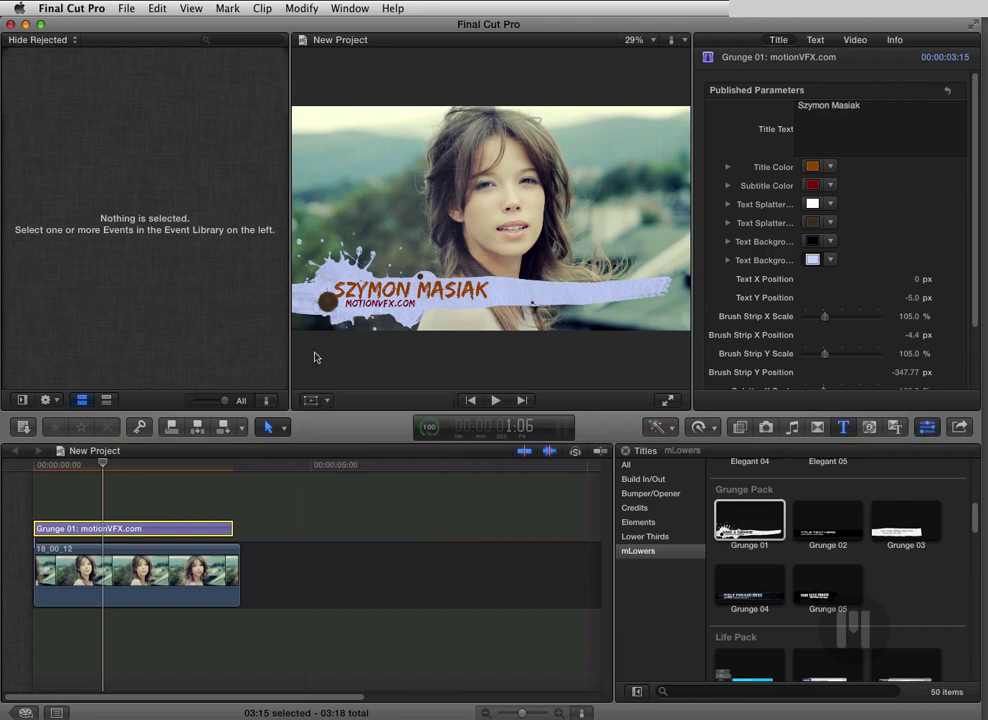
Set the title's Brush Strip X Position to 78.6 px and Brush Strip X Scale to 94.0 %
scroll(838, 316, down, 4)
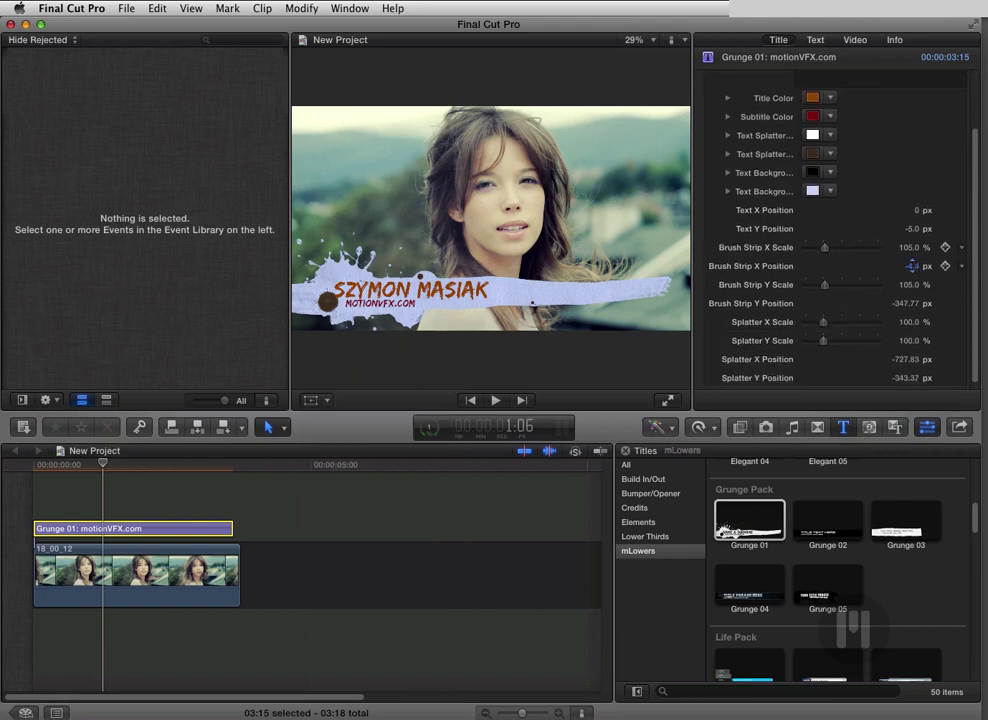
mouse_move(910, 266)
mouse_down()
mouse_move(903, 251)
mouse_move(911, 251)
mouse_up()
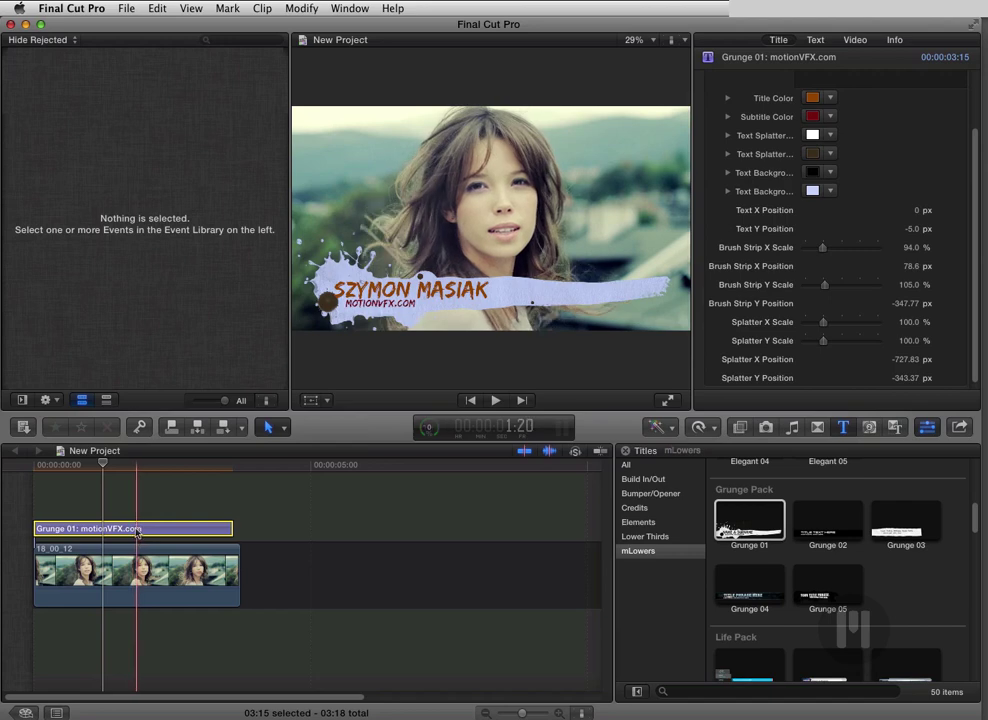
Delete the Grunge 01 title and place the Modern 04 title above the clip, near its start
key(Delete)
scroll(789, 613, down, 5)
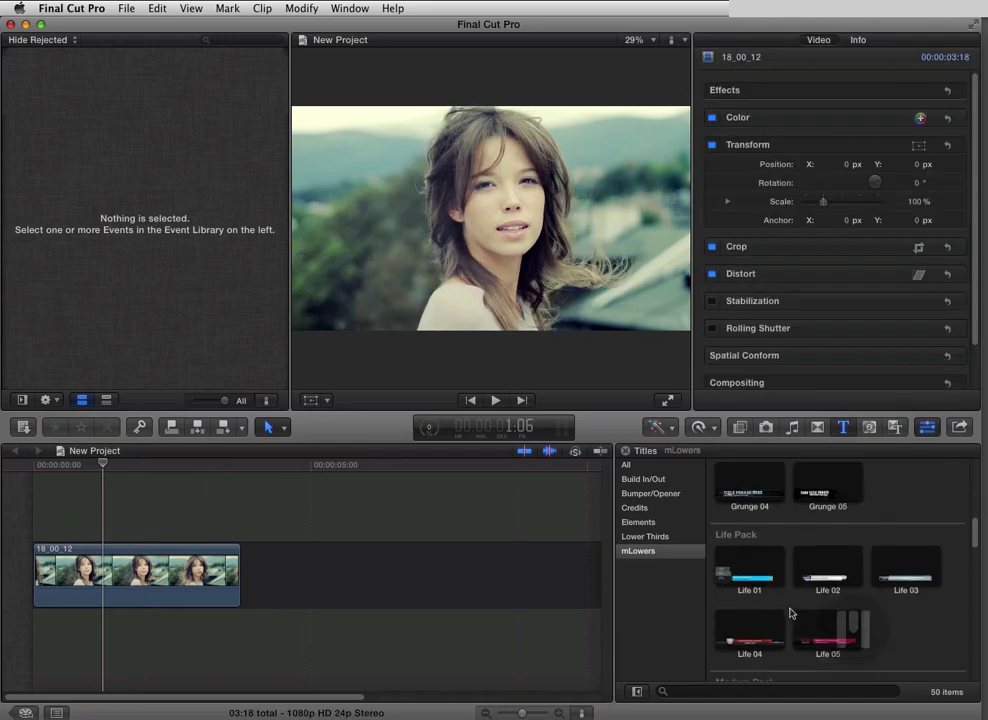
scroll(875, 575, down, 3)
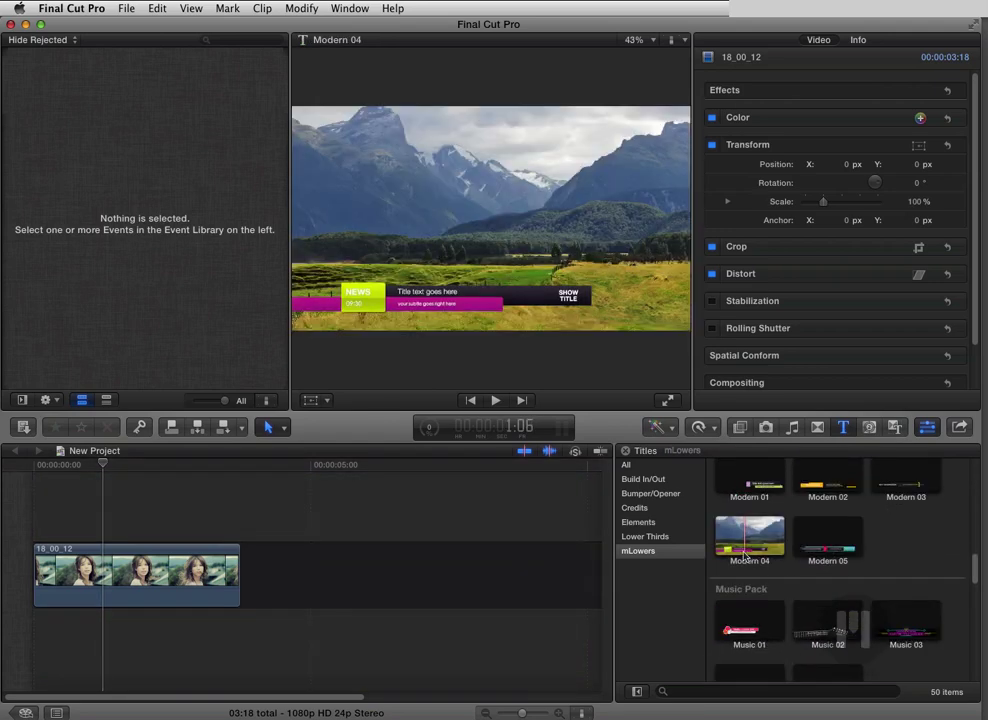
drag(742, 556, 51, 521)
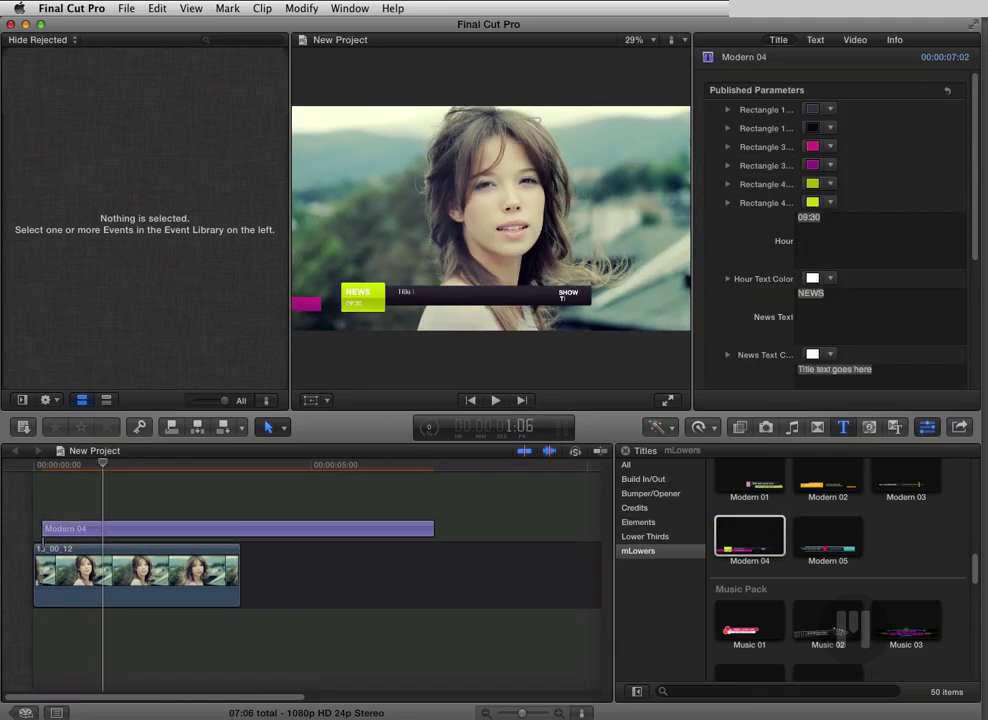
Shorten the Modern 04 title to end just before the clip's end and play it back from its start
click(925, 429)
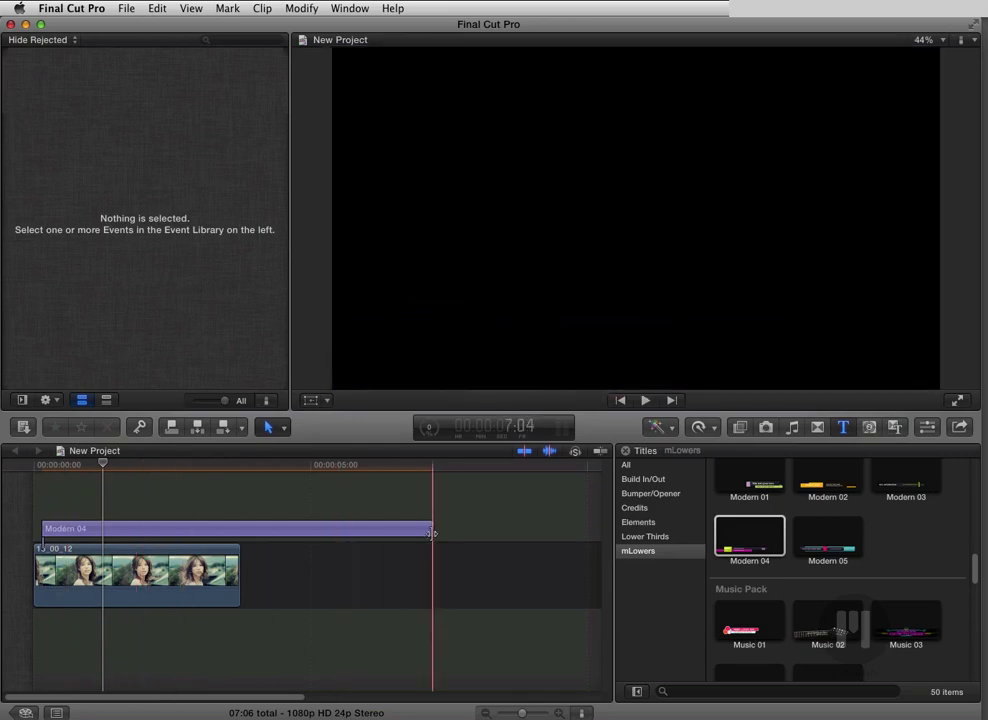
drag(432, 533, 232, 533)
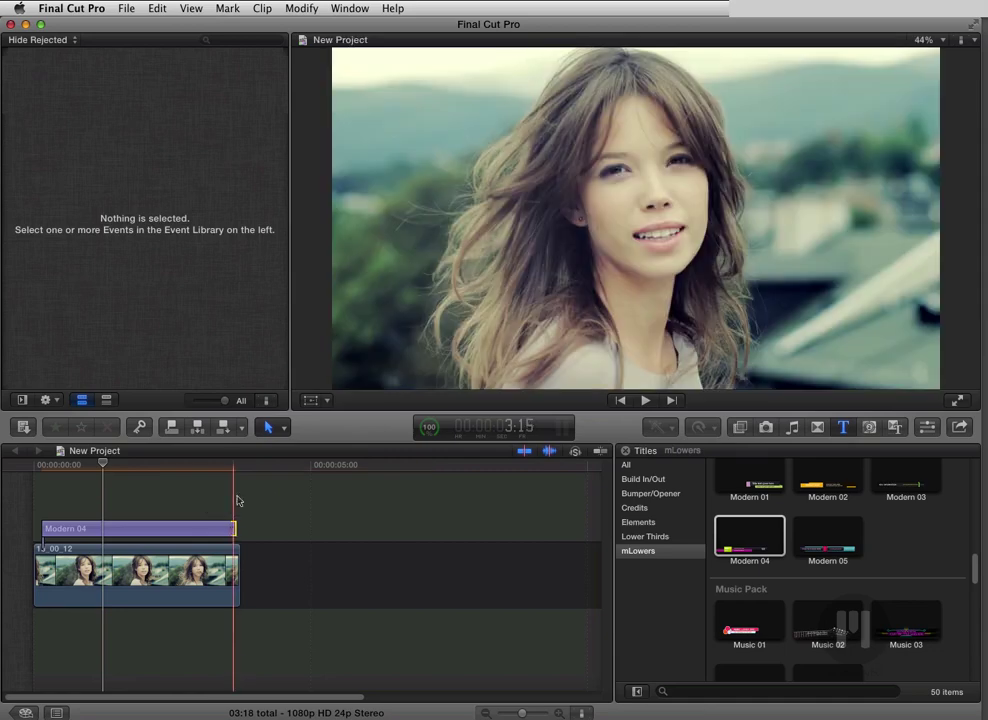
click(40, 511)
key(space)
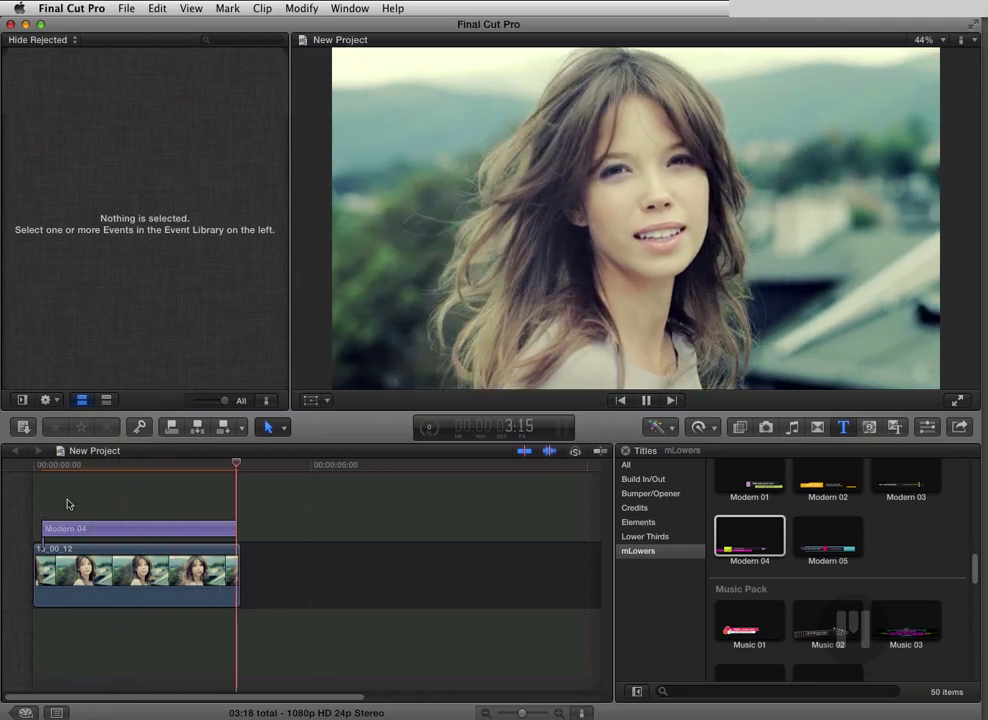
click(54, 505)
Set the Modern 04 title's two Rectangle 4 colors to green and salmon
click(143, 530)
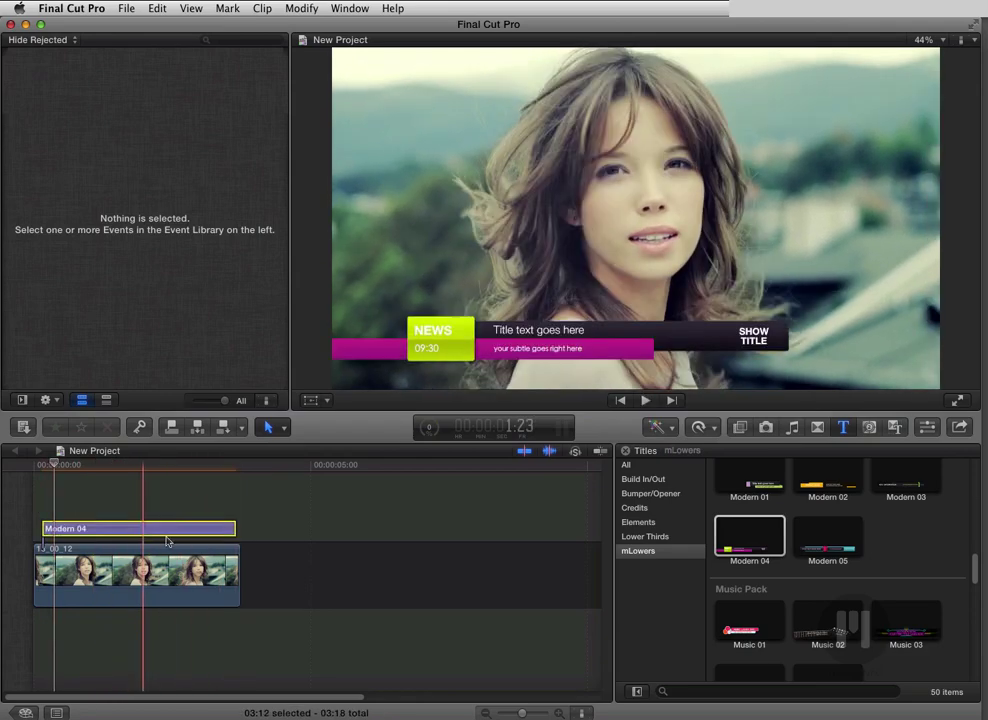
click(927, 428)
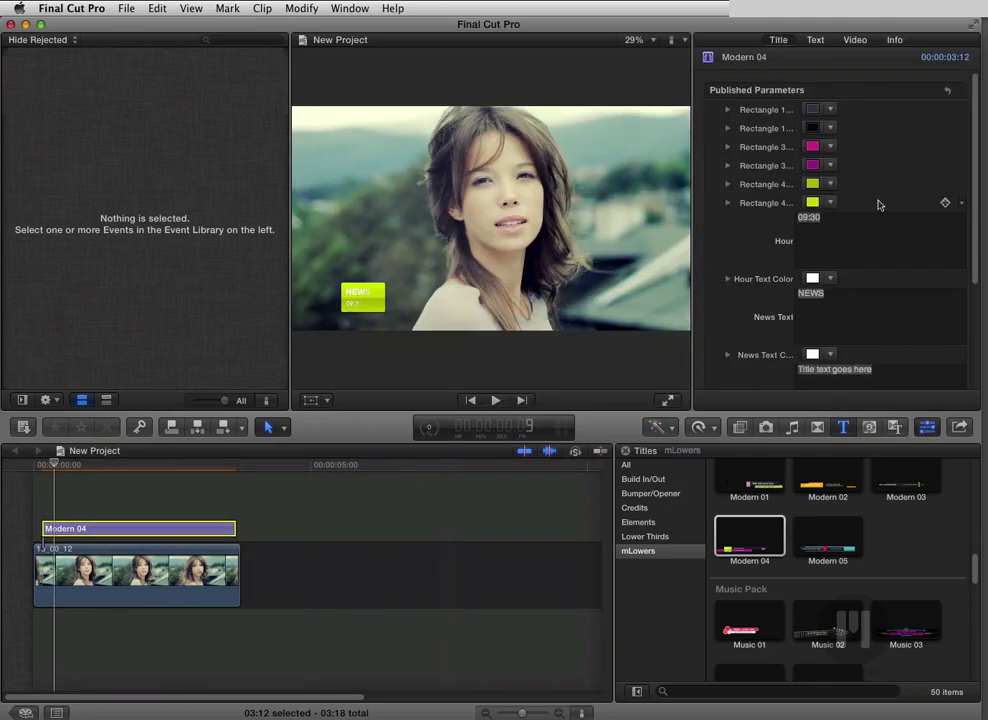
click(183, 474)
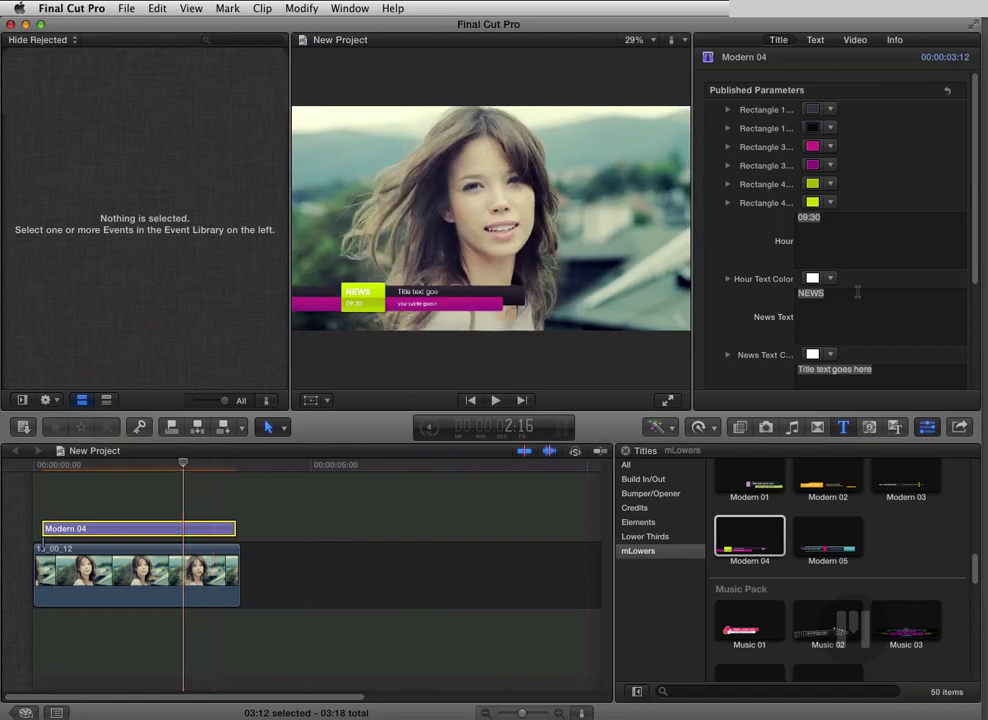
click(811, 184)
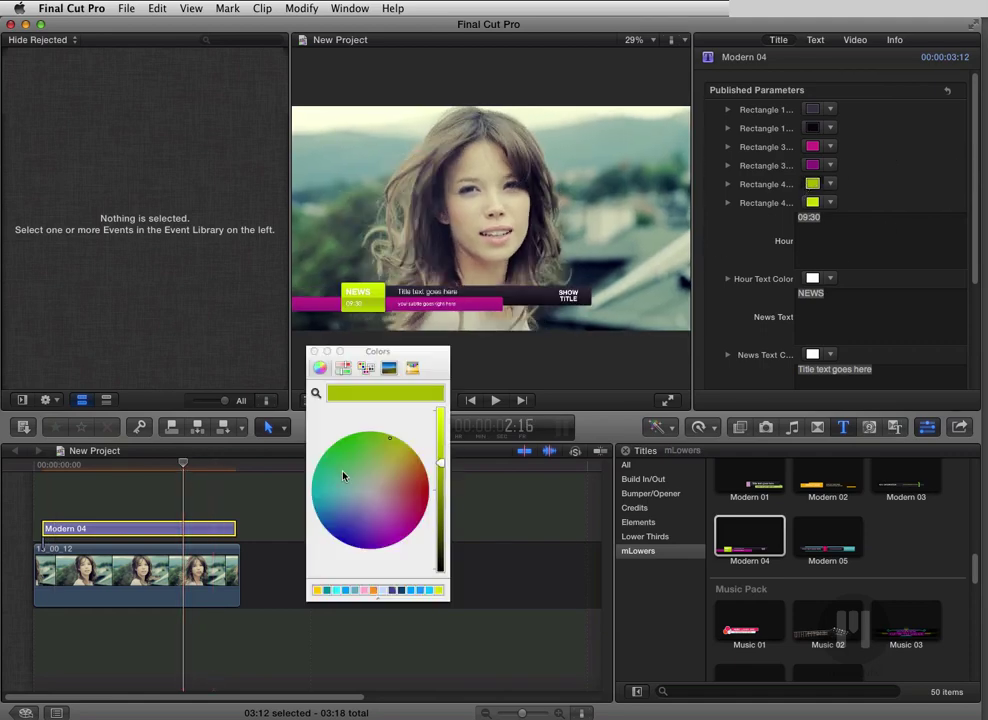
drag(343, 476, 401, 486)
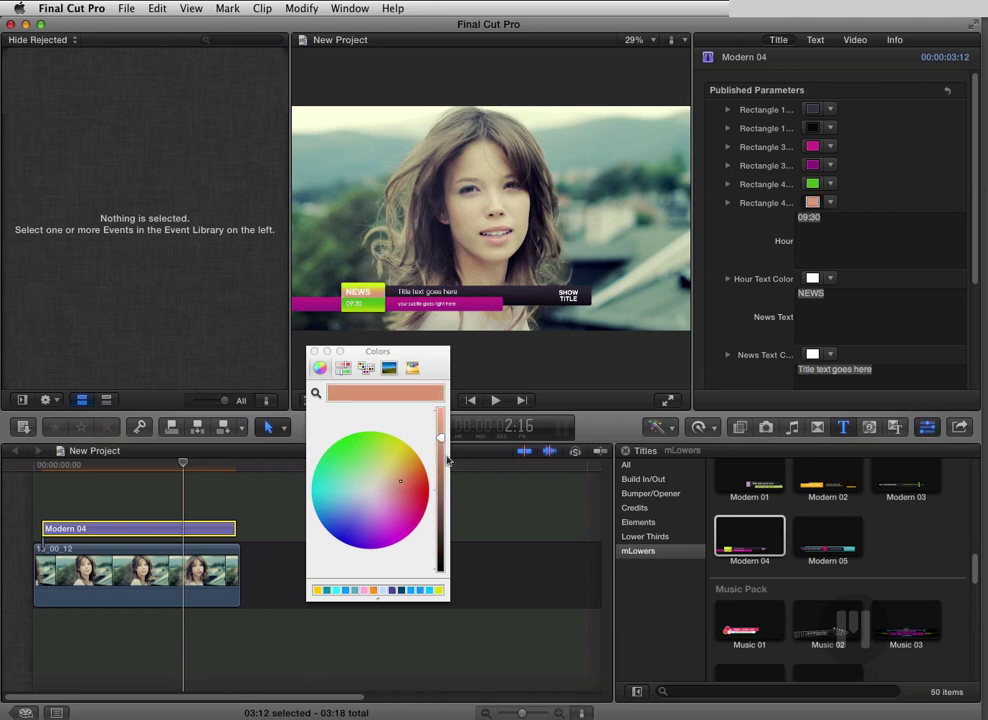
Set the Modern 04 title's hour text to 12:31 and its news text to iLike
click(881, 239)
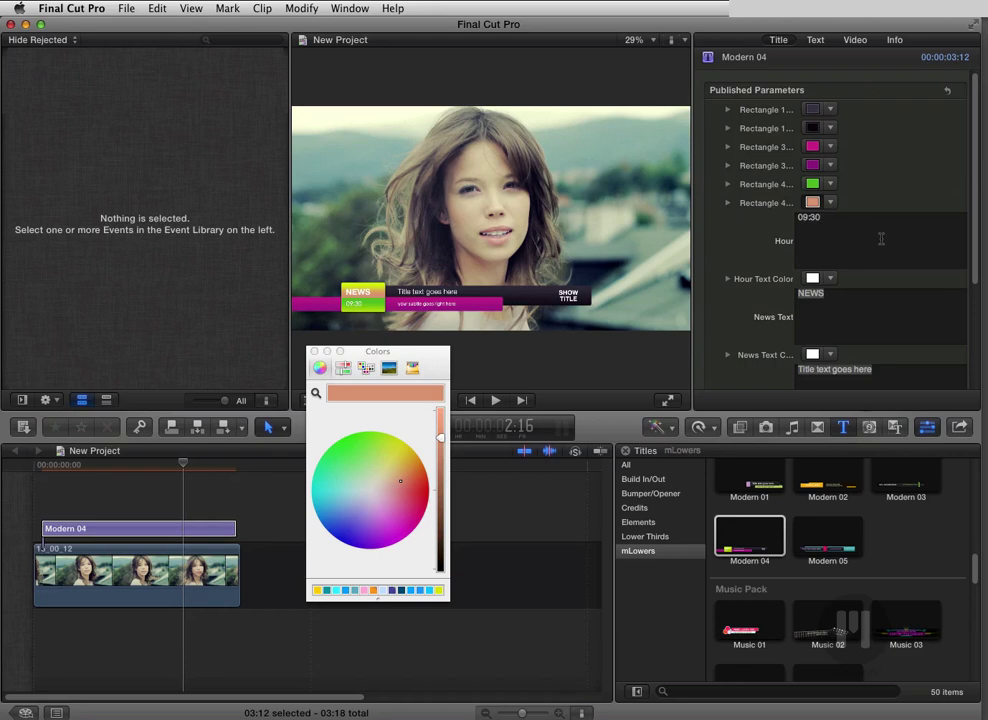
triple_click(851, 228)
text(12:31)
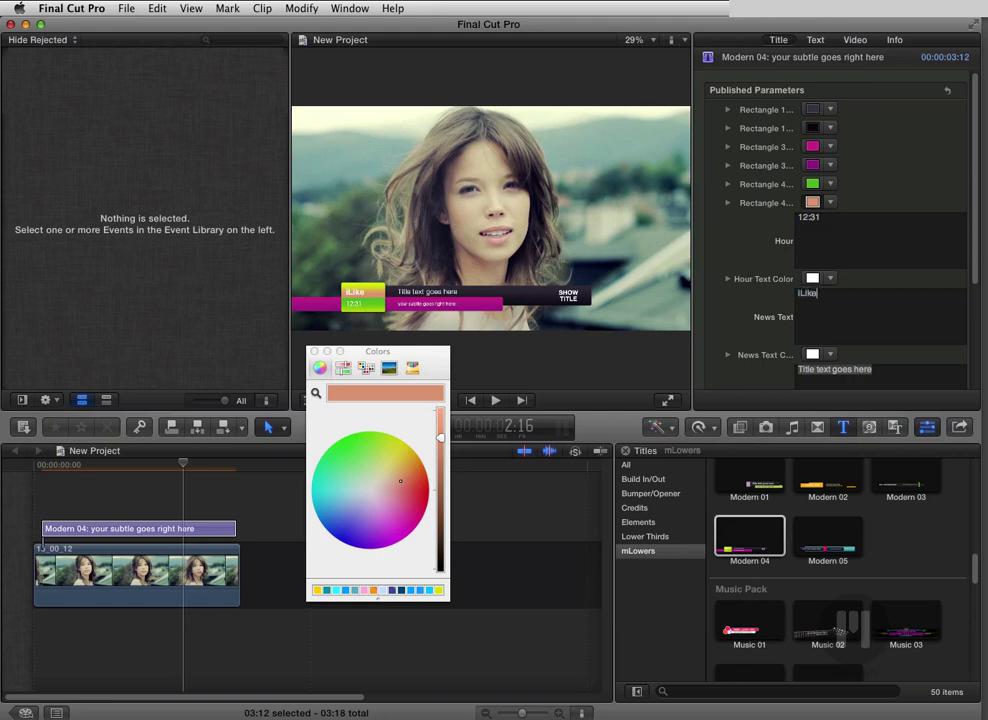
click(855, 378)
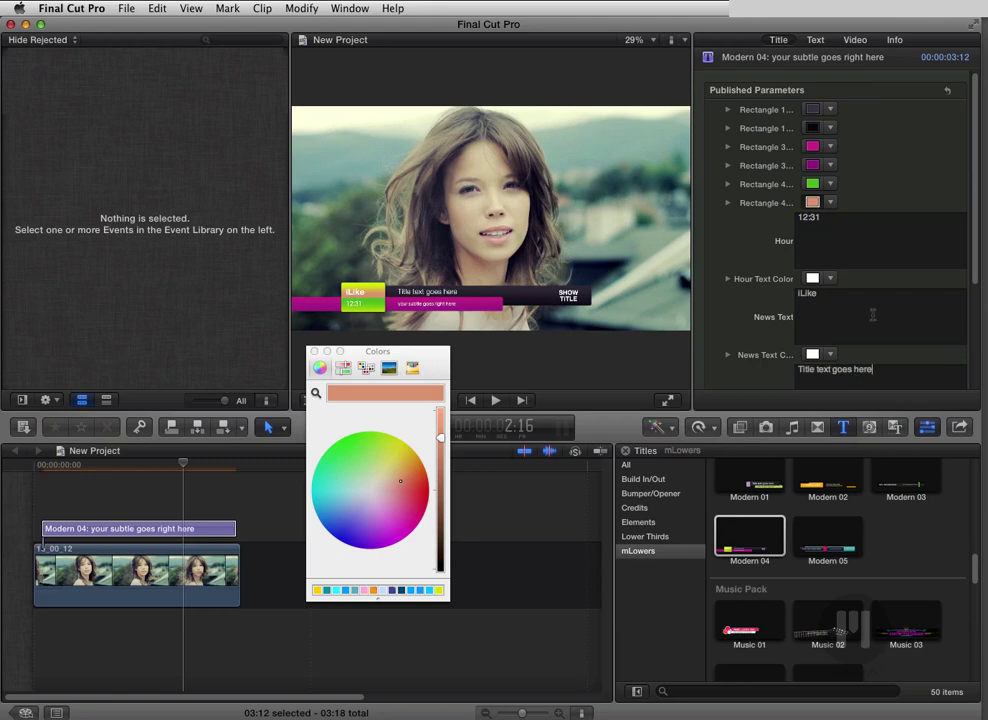
drag(973, 215, 965, 346)
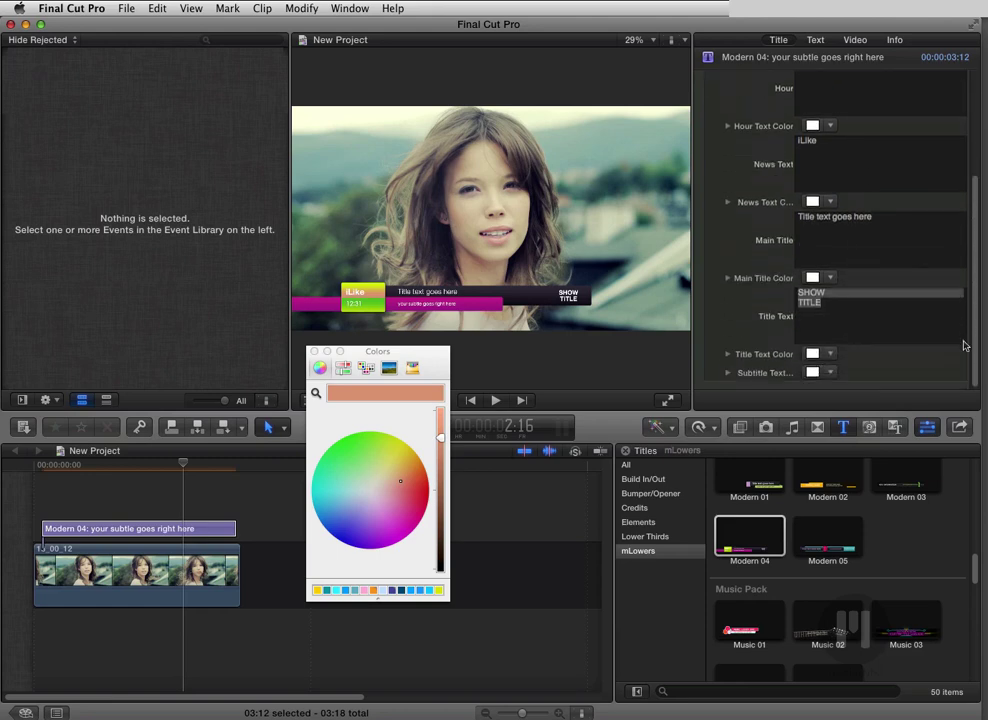
Close the color picker and play back the customized Modern 04 title from near the clip's start
click(312, 350)
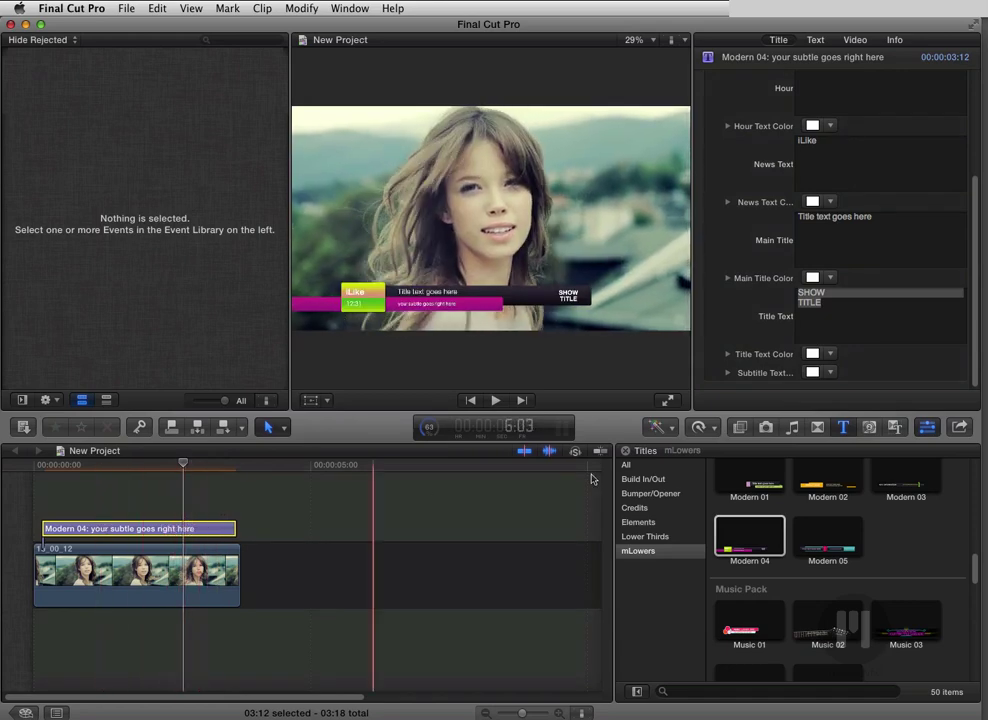
click(928, 427)
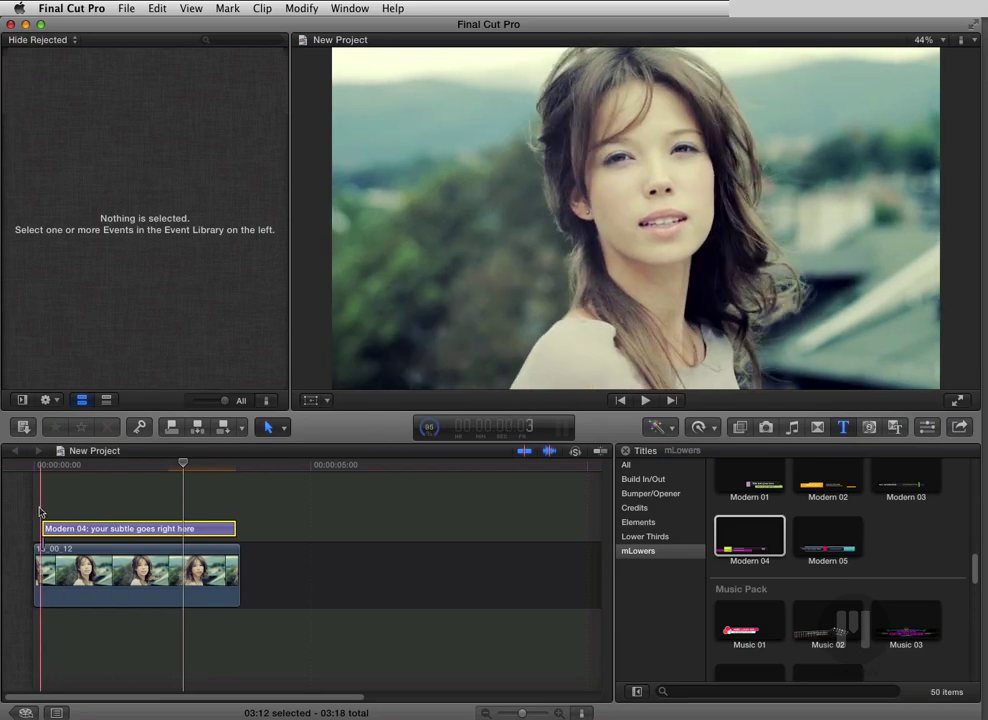
key(space)
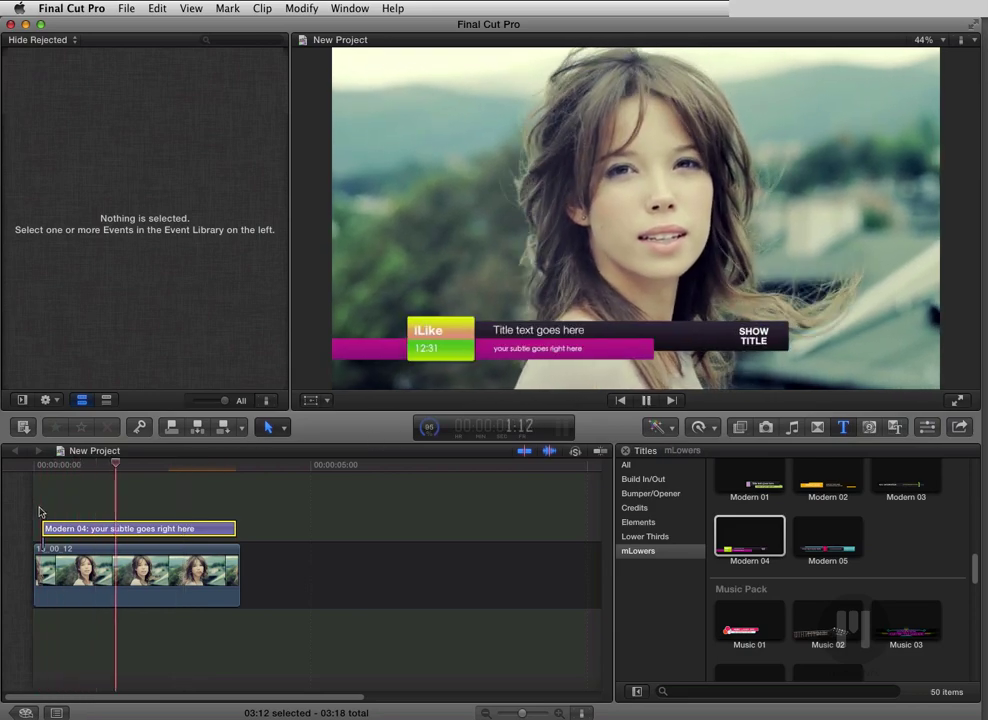
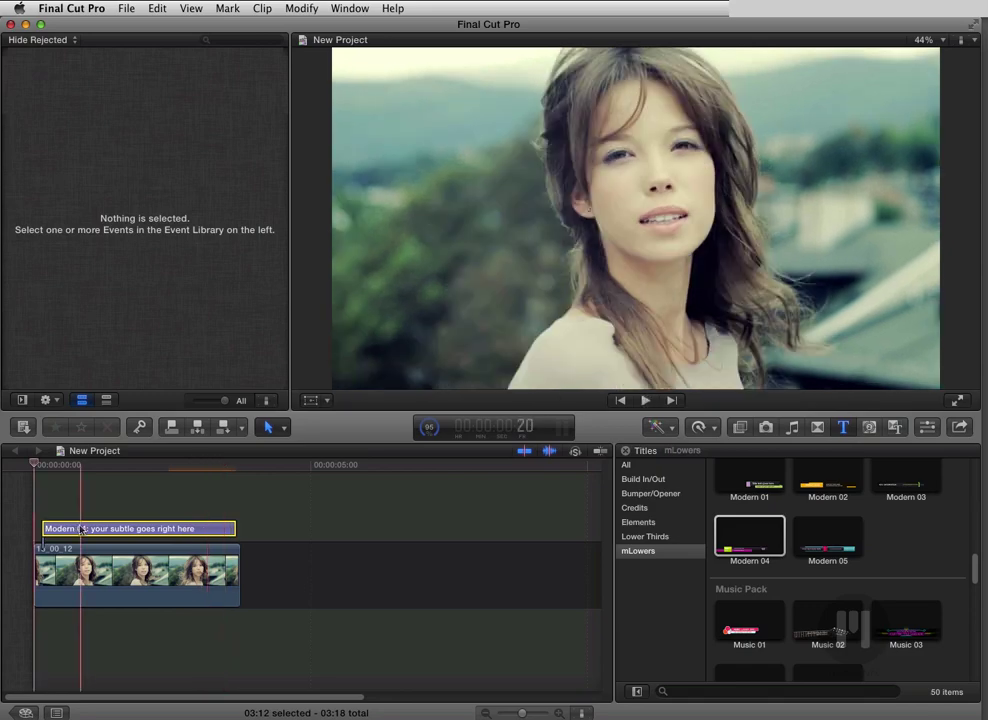
Delete the Modern 04 title and place the Music 02 title above the clip, near its start
key(Delete)
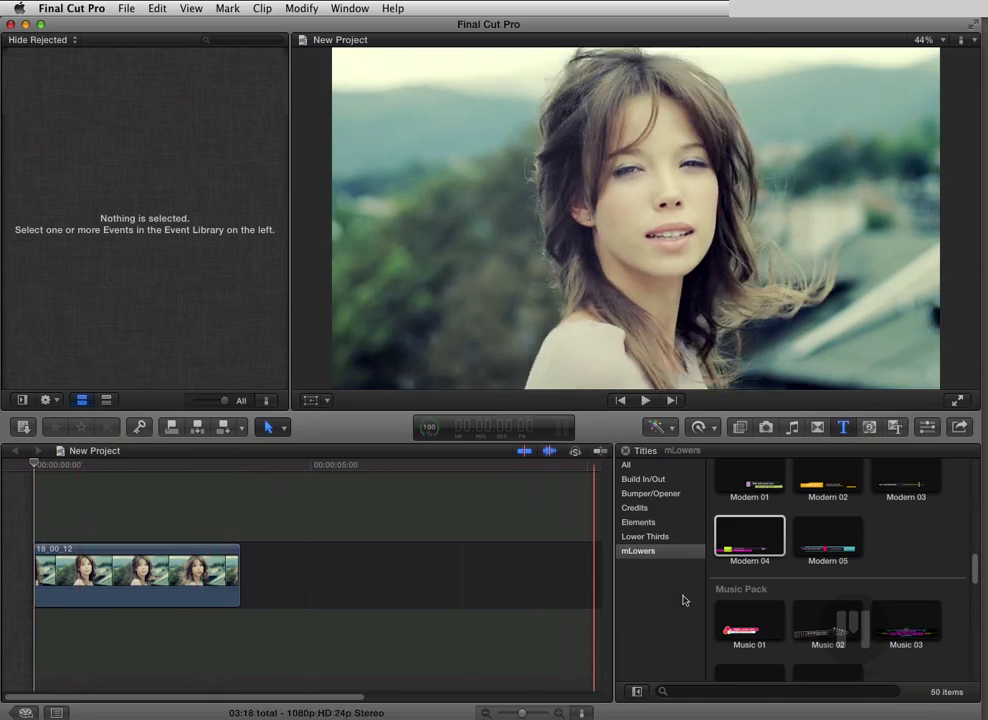
drag(817, 630, 520, 508)
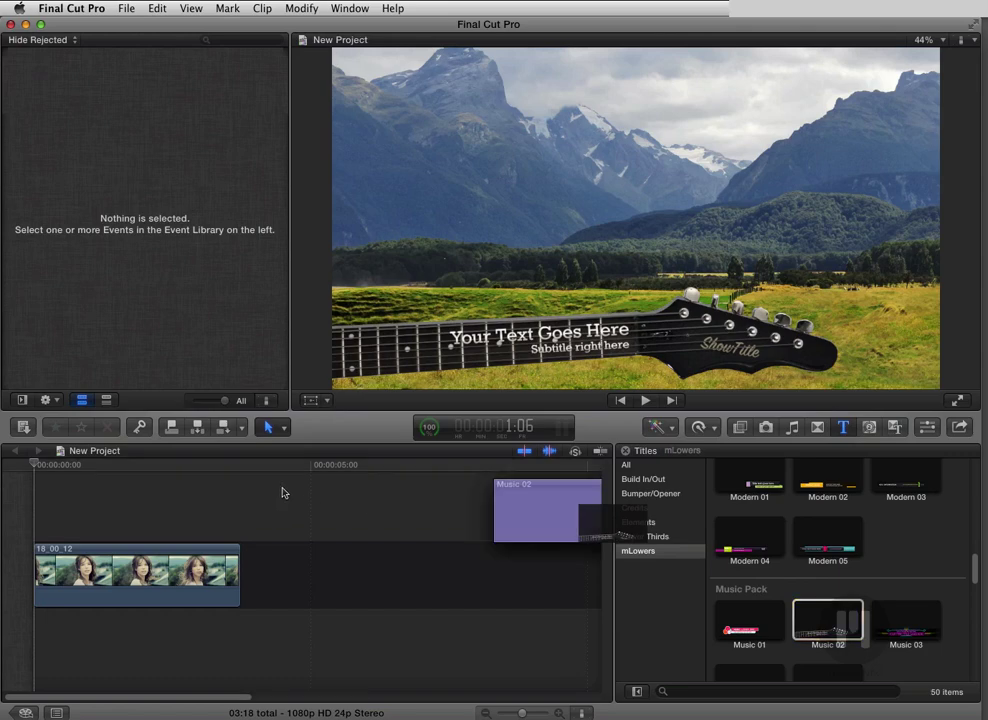
drag(72, 522, 48, 526)
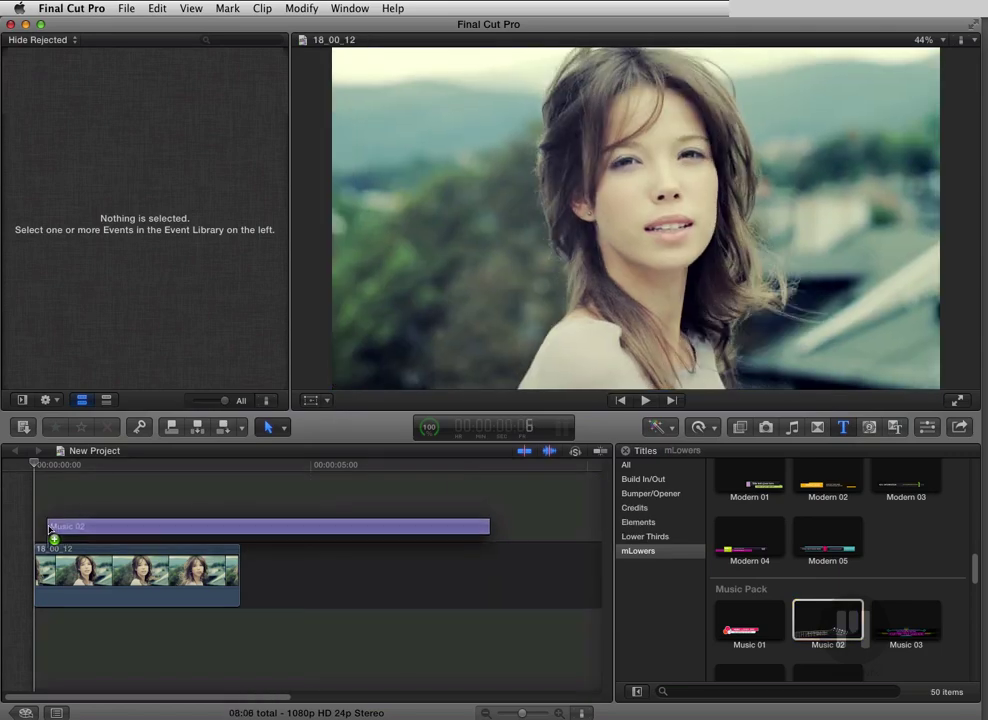
Shorten the Music 02 title to end just before the clip's end and play it back
drag(488, 526, 230, 522)
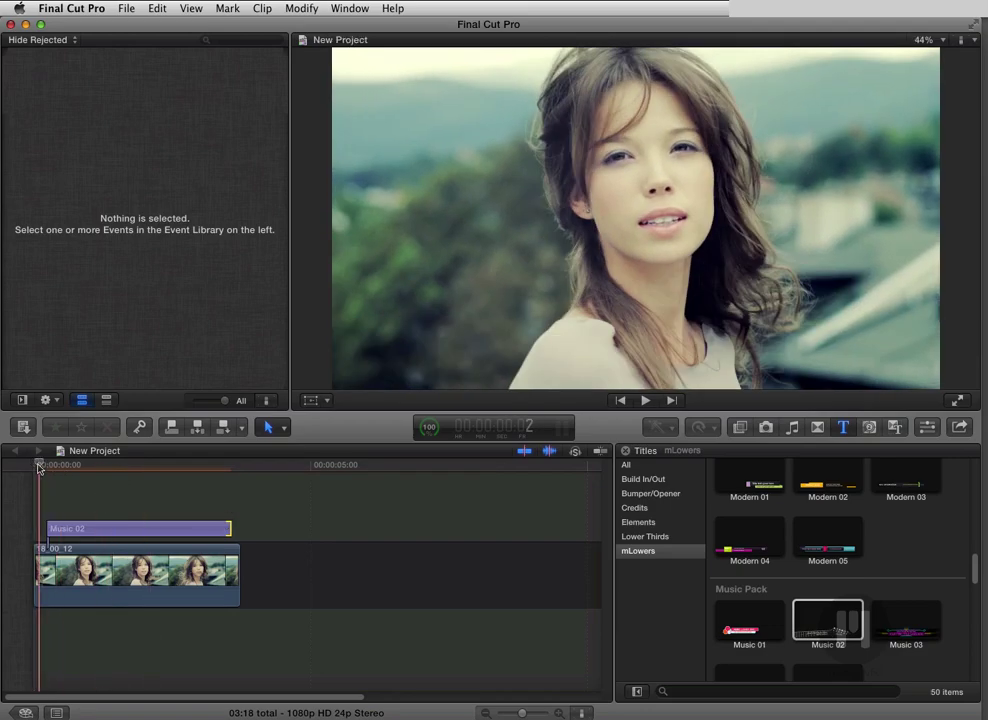
key(space)
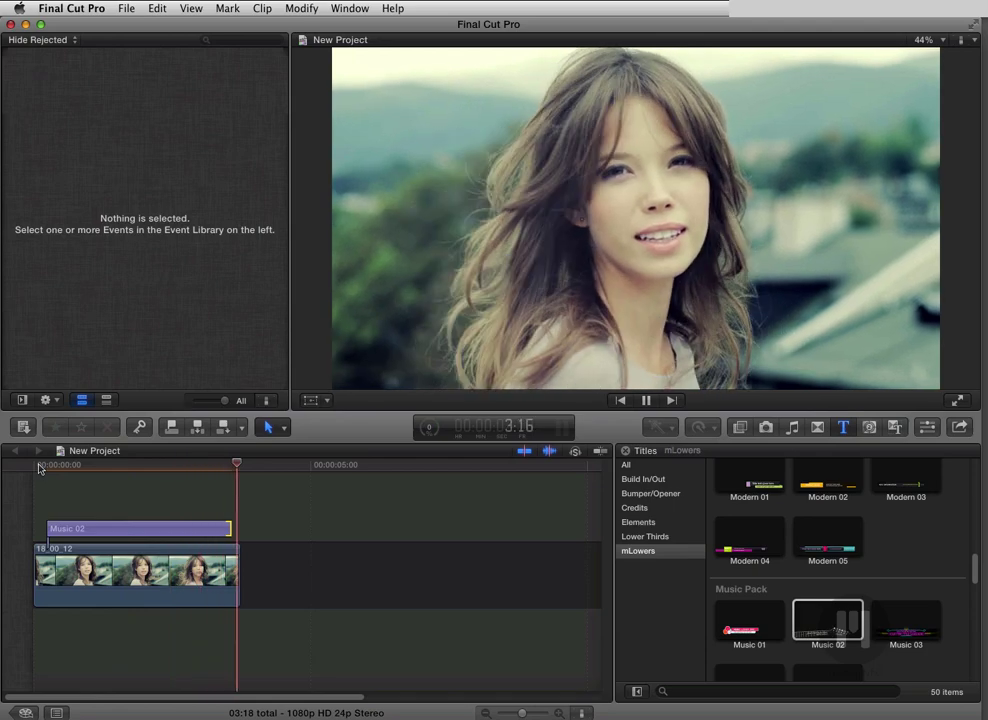
key(space)
key(space)
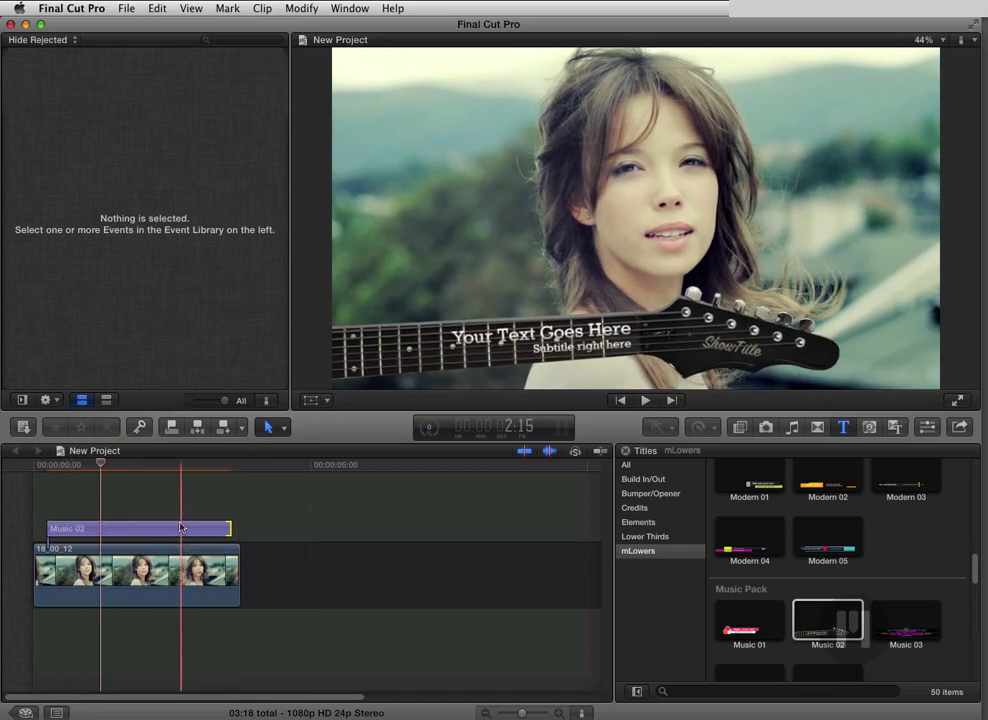
Delete the Music 02 title and place the Retro 02 title above the clip, at its start
key(Delete)
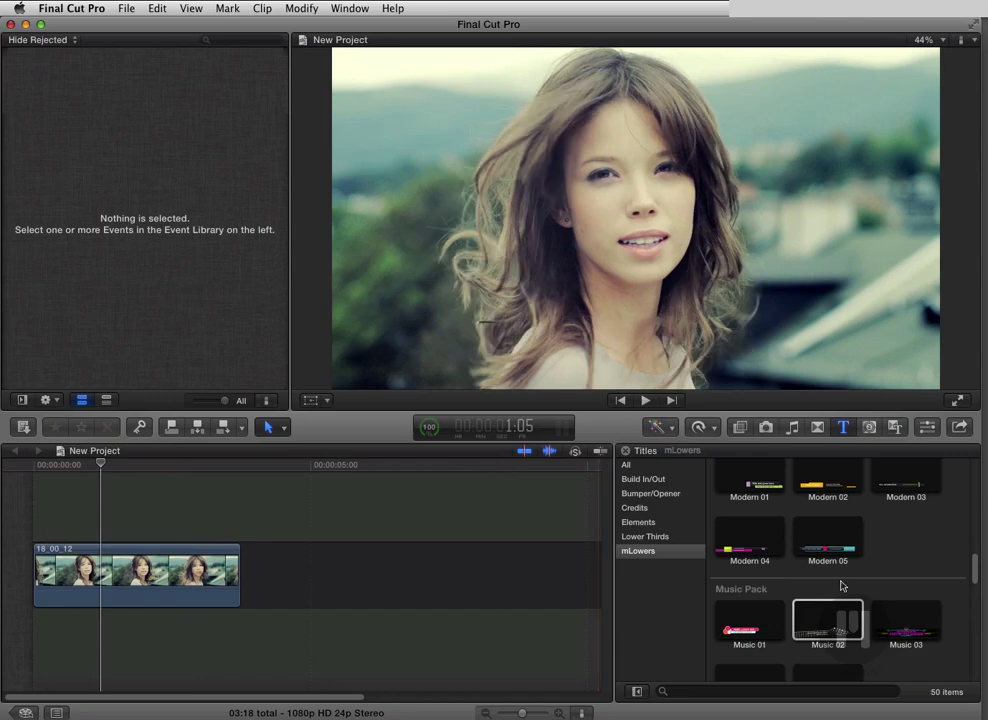
scroll(840, 586, down, 10)
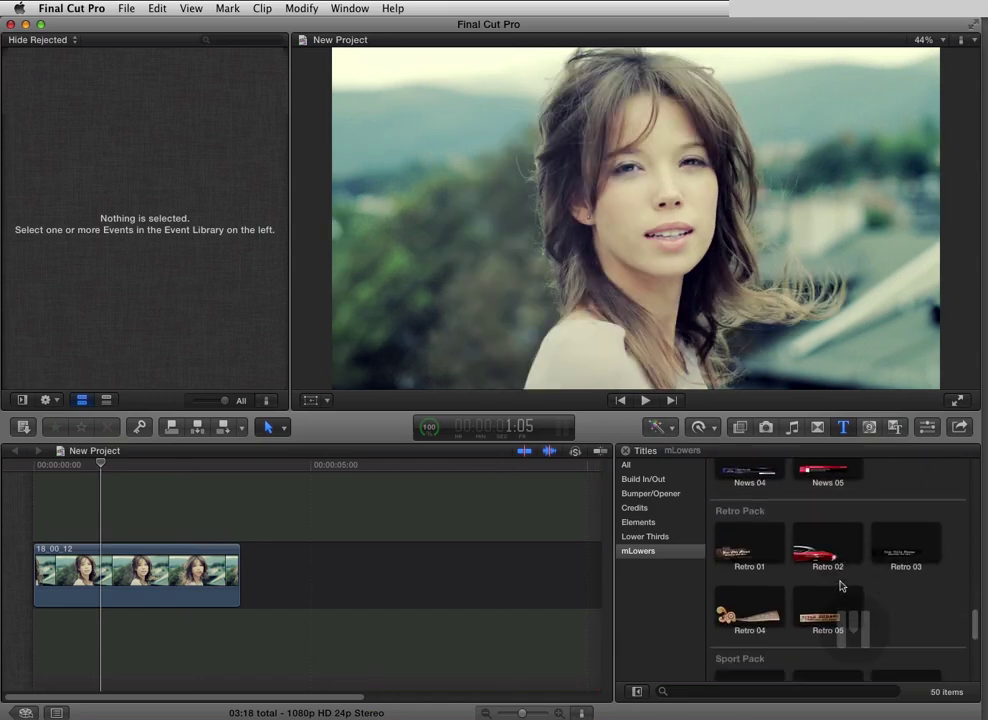
scroll(840, 586, down, 2)
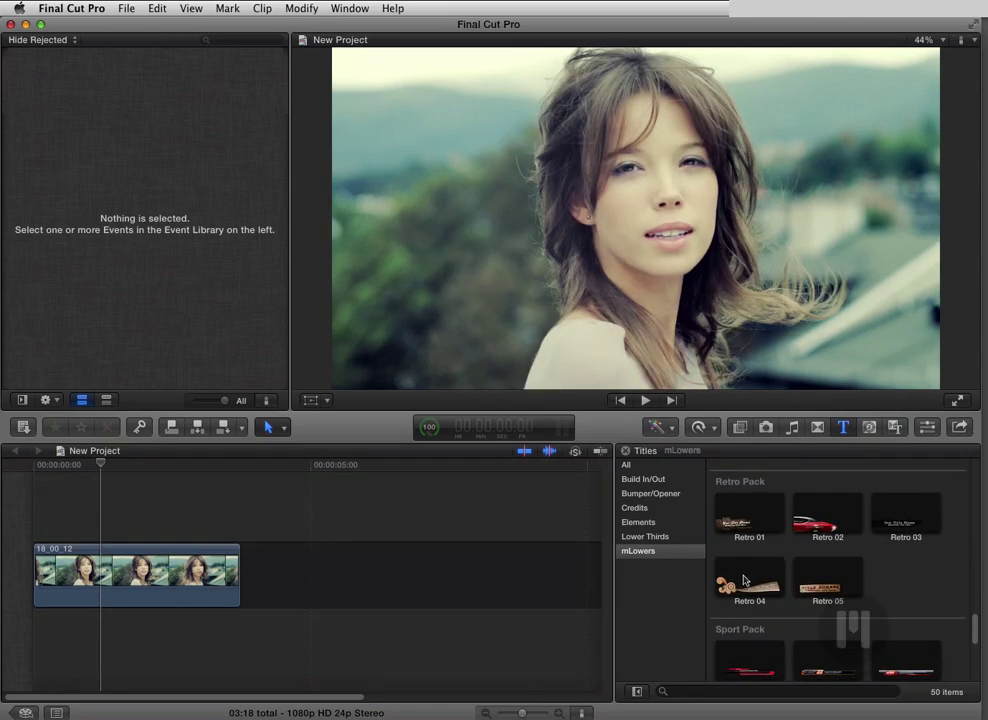
drag(827, 512, 38, 522)
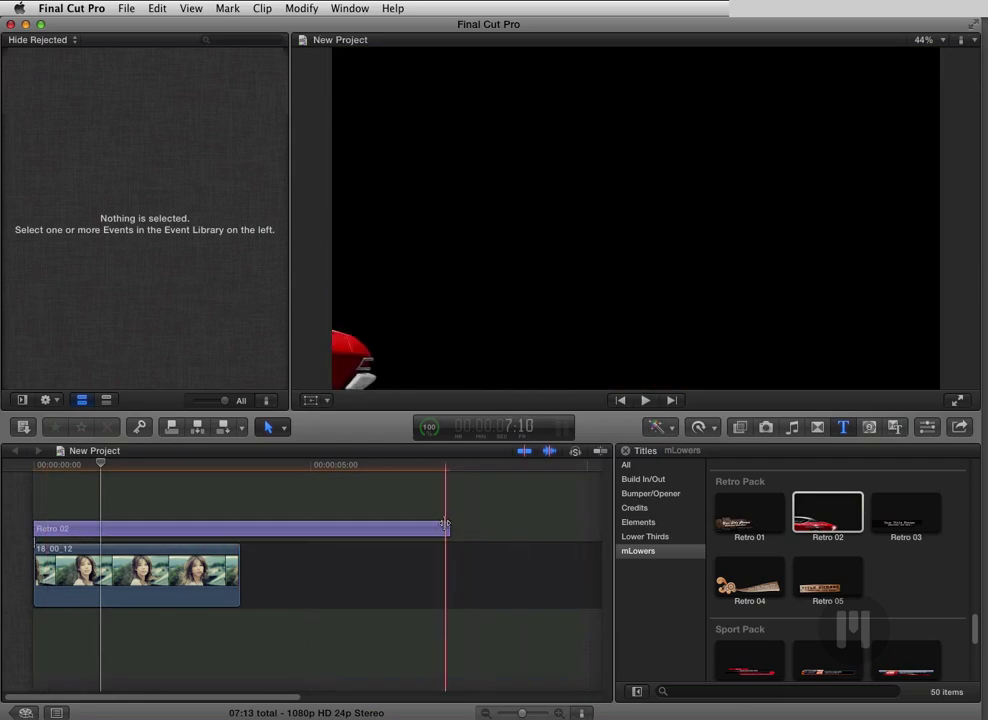
Shorten the Retro 02 title to end just before the clip's end and play it back from the start
drag(445, 525, 224, 528)
click(36, 468)
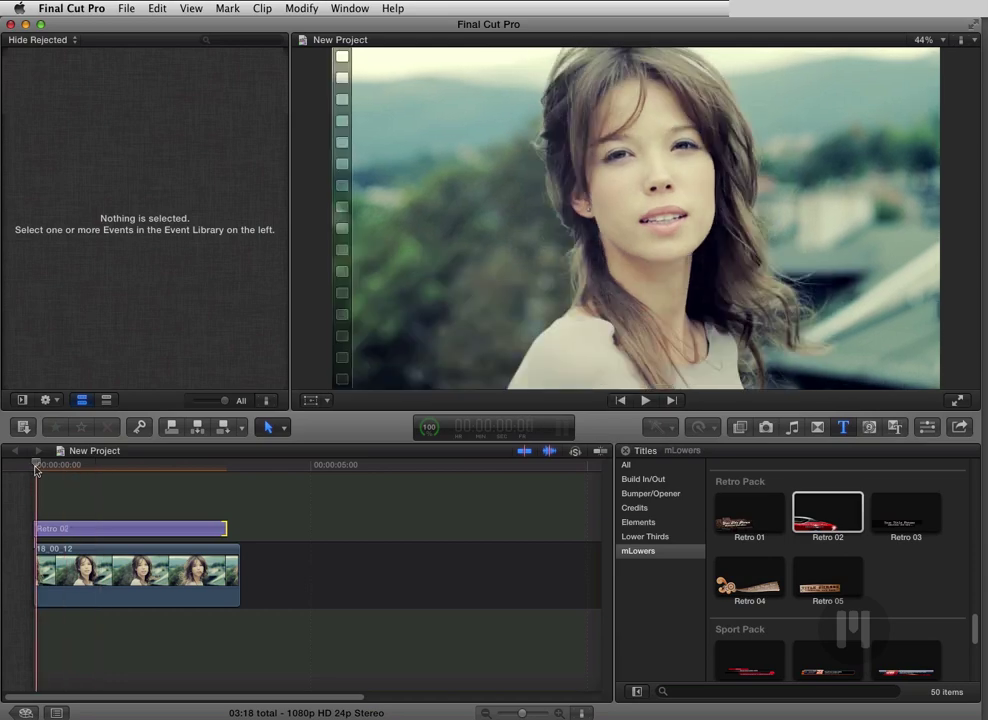
key(space)
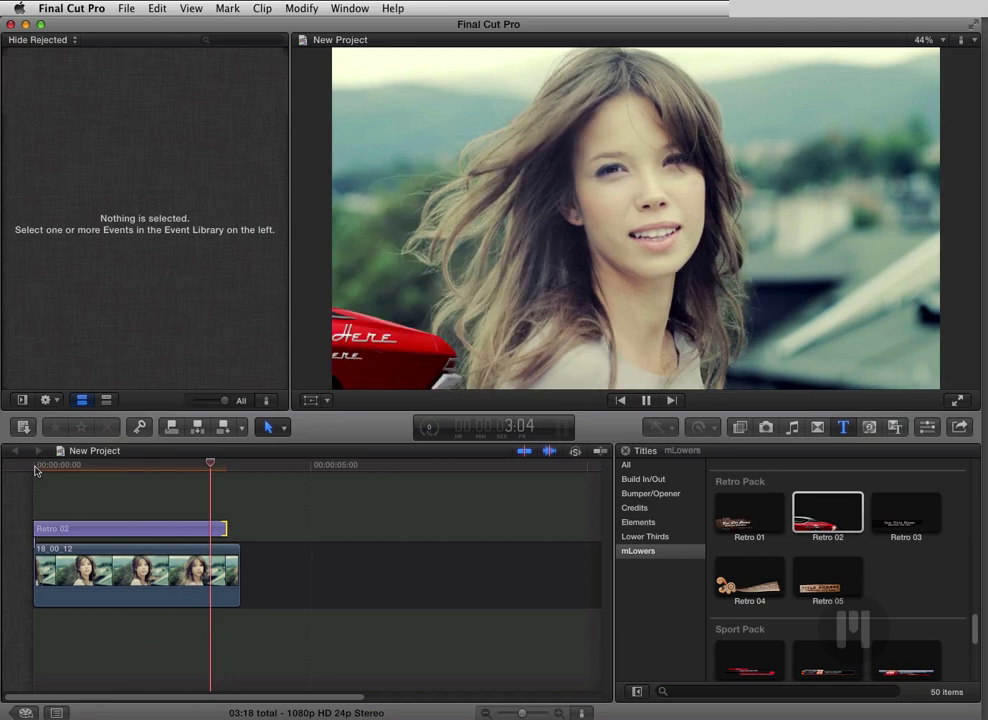
click(36, 468)
key(space)
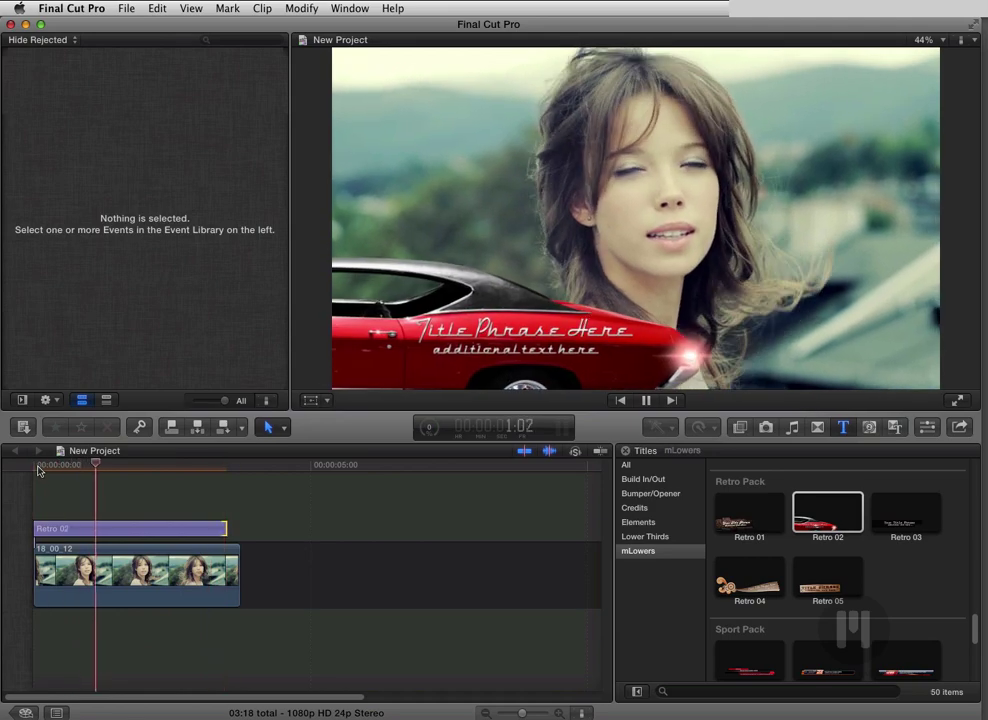
Examine the Retro 02 title's published parameters and browse the Sport and Wedding packs of mLowers titles
click(82, 529)
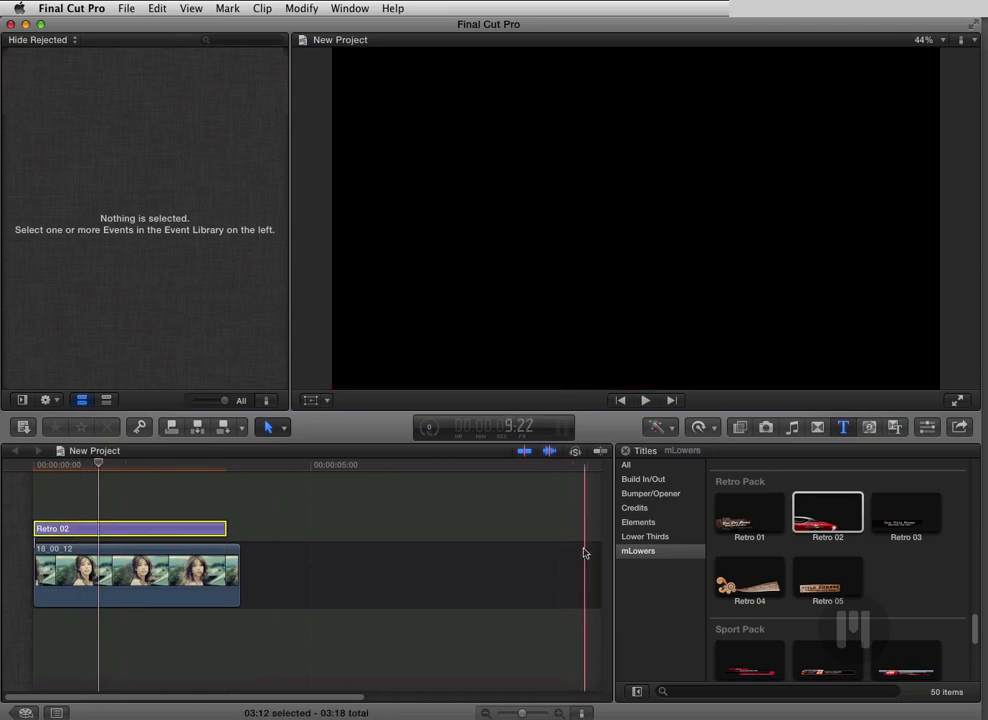
click(928, 428)
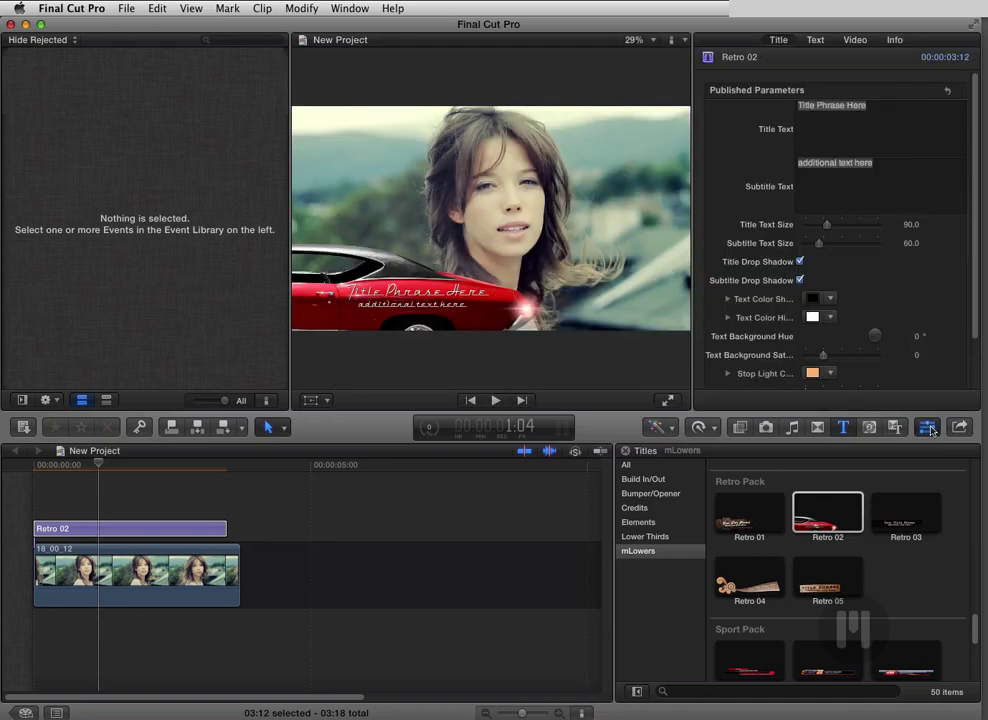
scroll(900, 220, down, 3)
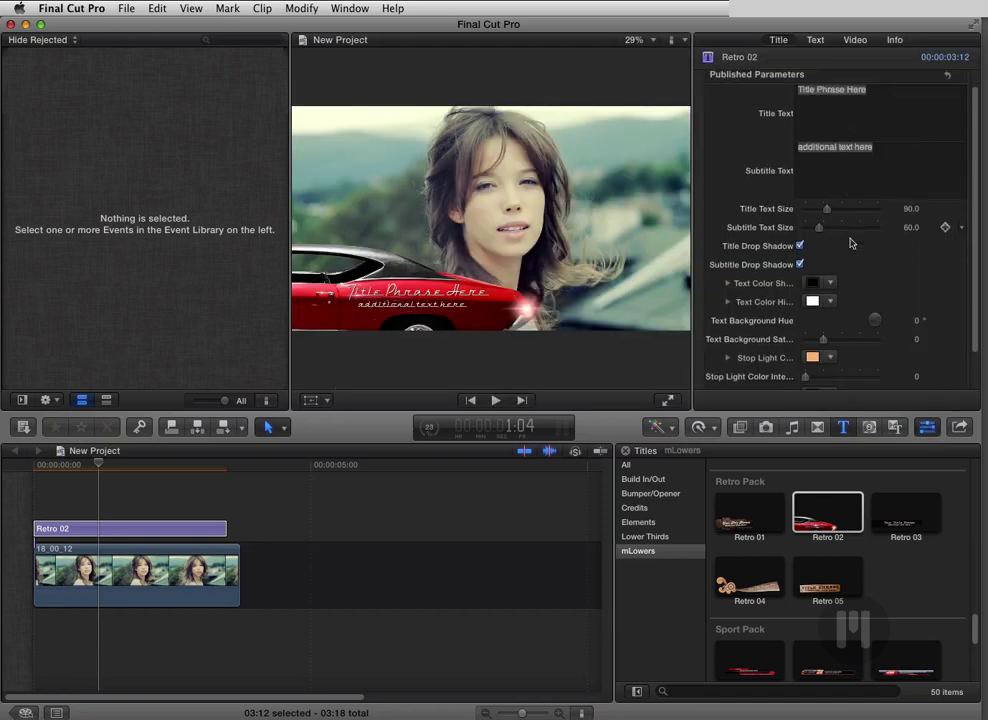
scroll(851, 241, up, 3)
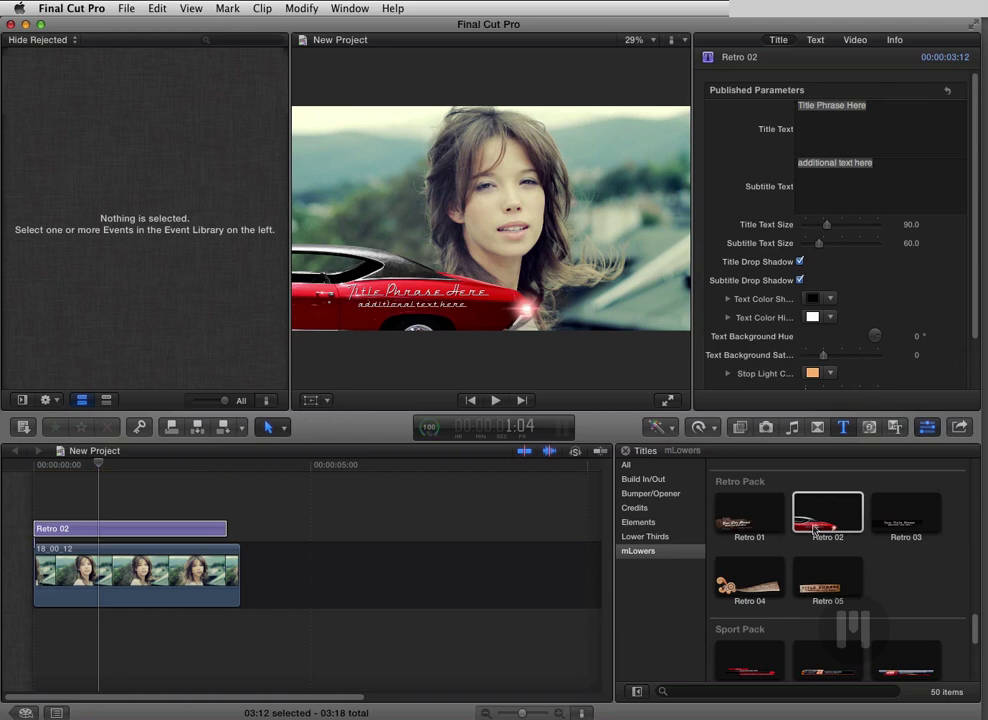
scroll(814, 530, down, 3)
scroll(814, 530, down, 5)
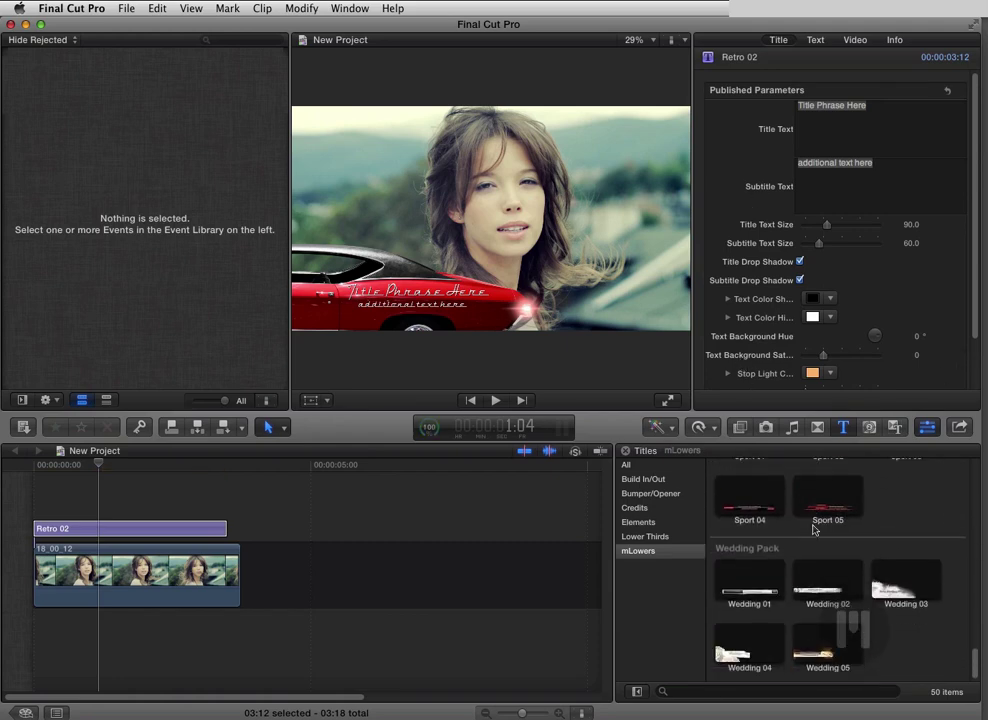
scroll(814, 530, up, 10)
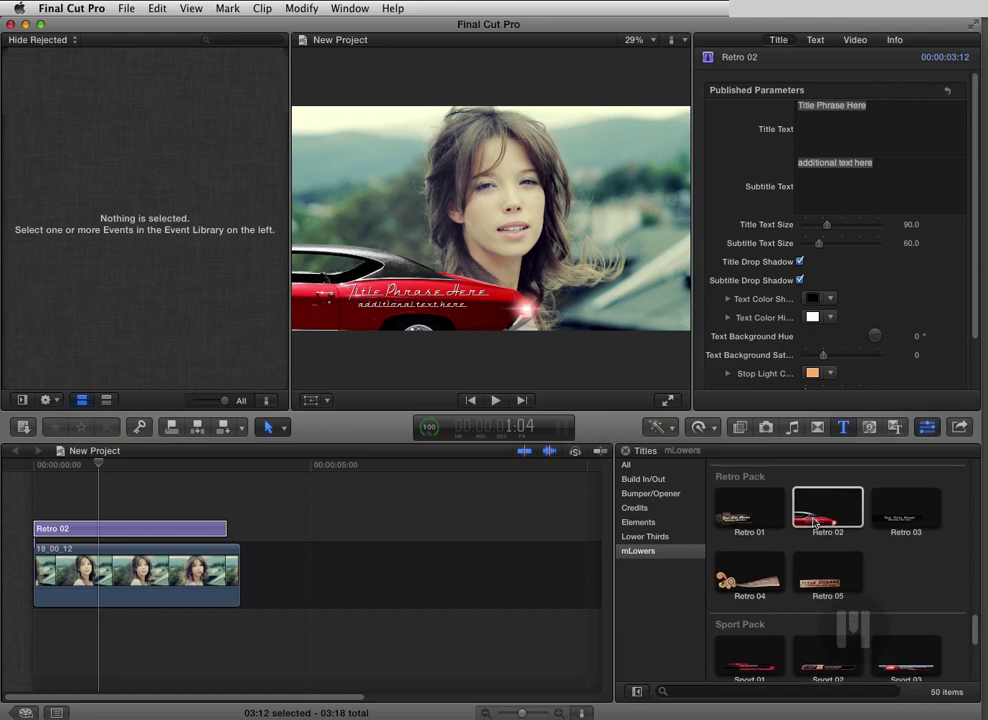
Switch to Motion and open the Elegant 03 title from the mLowers category of Final Cut Titles
scroll(814, 521, up, 10)
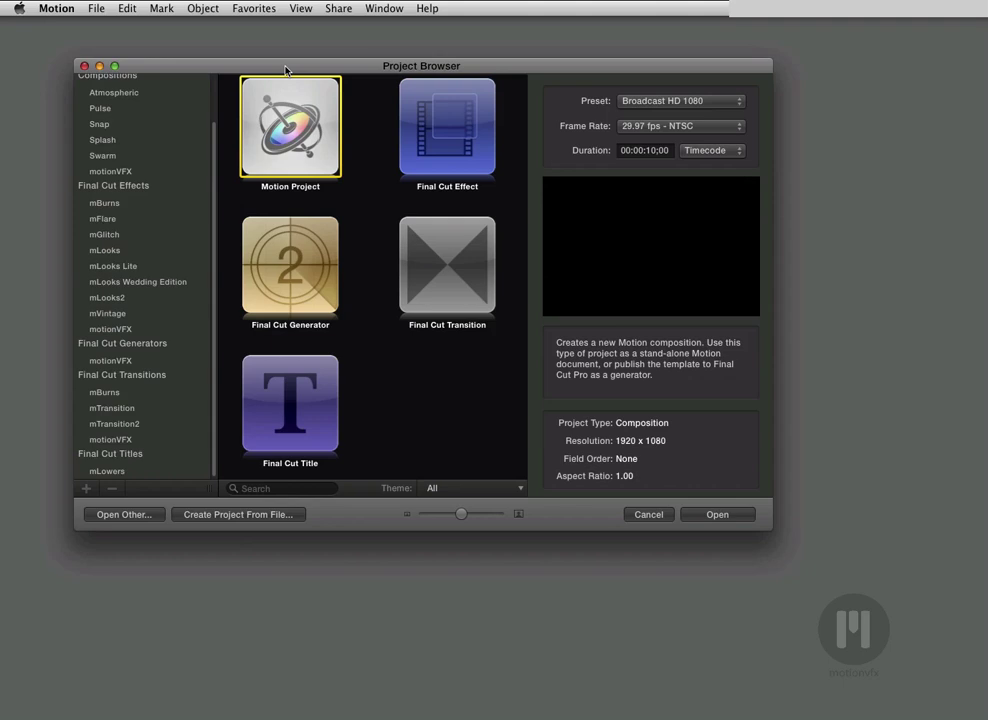
click(97, 10)
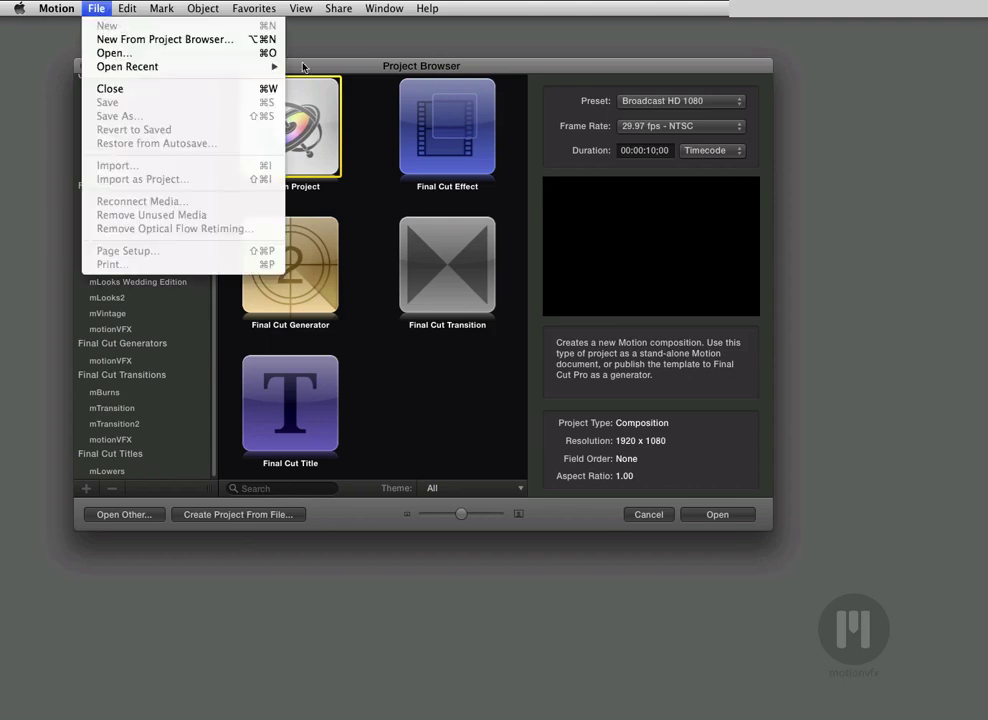
click(344, 72)
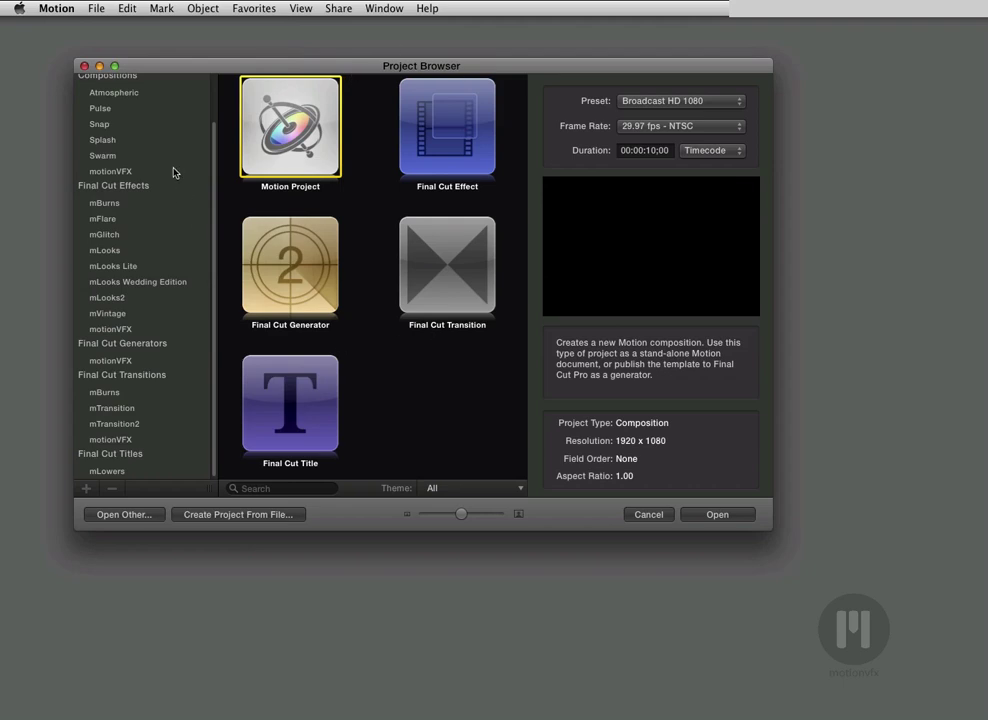
click(106, 471)
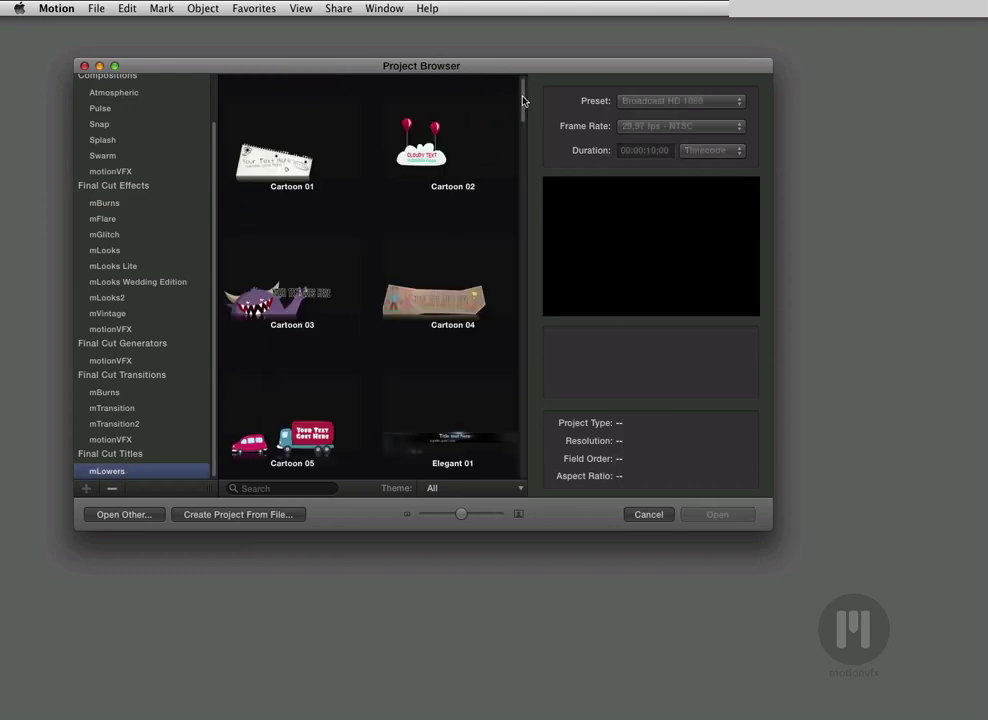
drag(523, 95, 533, 119)
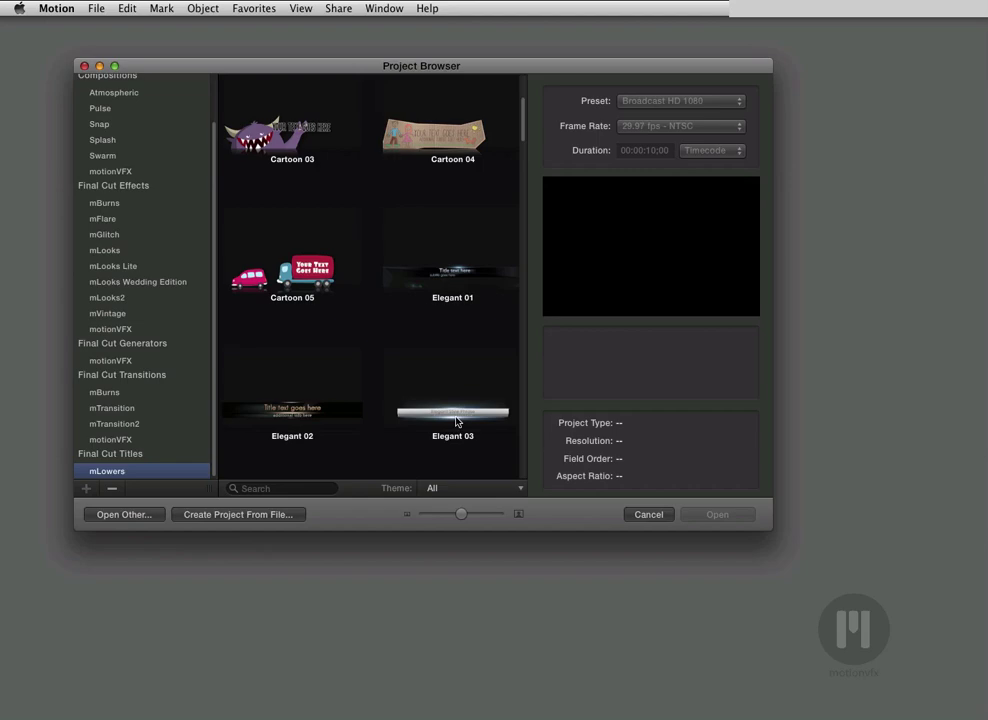
click(426, 398)
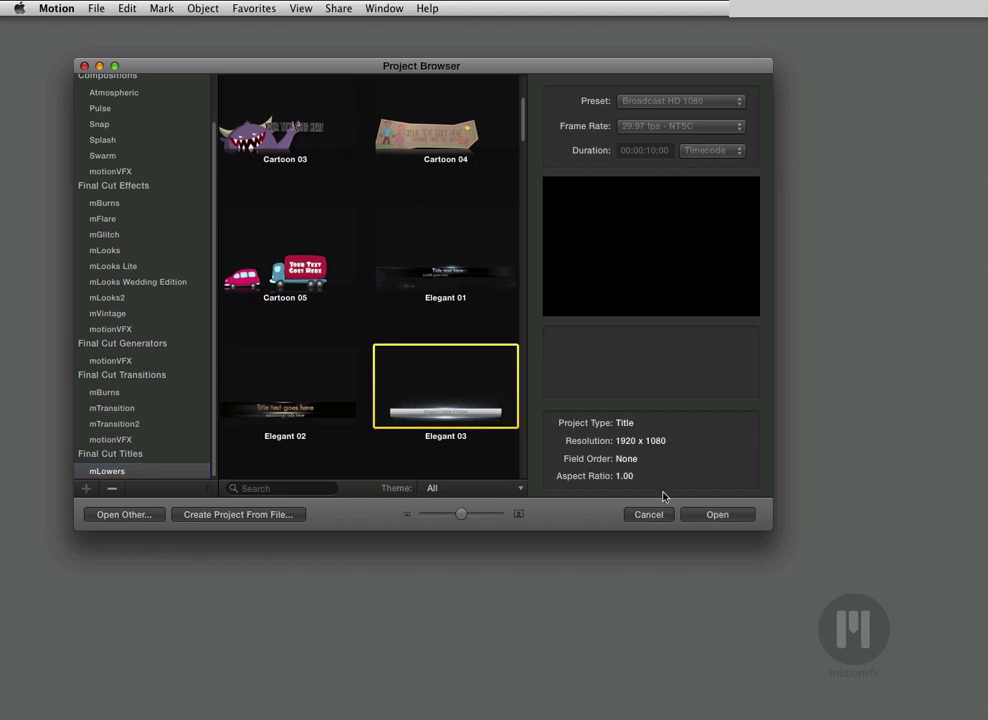
click(707, 516)
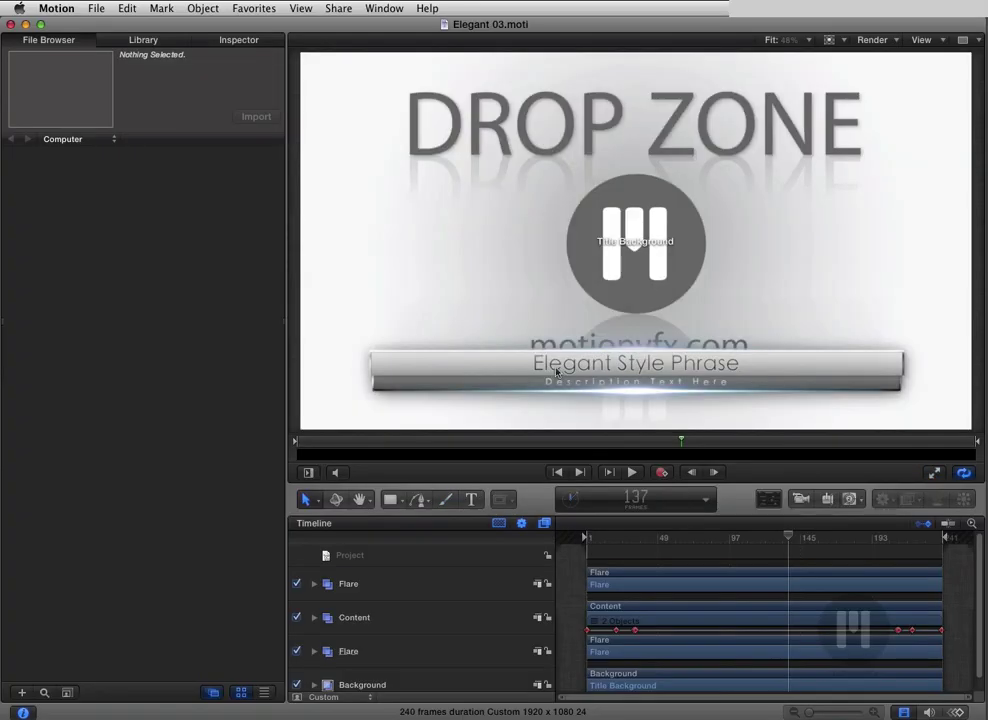
Scrub through the Elegant 03 animation and examine the project's published text, position, tracking, gradient and hue parameters
drag(668, 543, 720, 573)
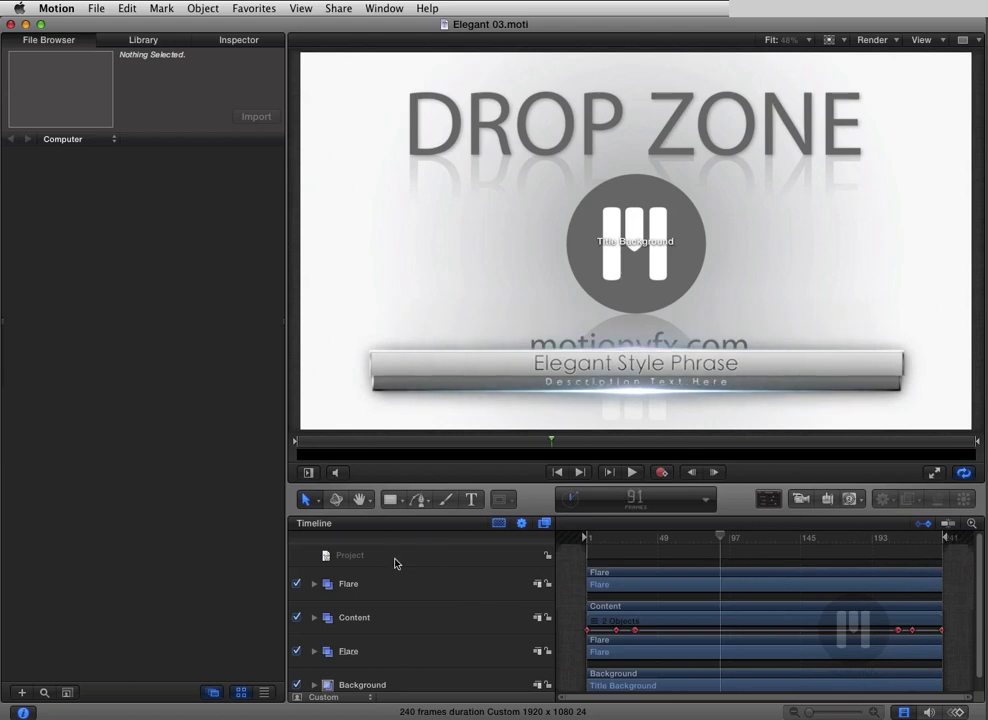
click(205, 40)
click(361, 567)
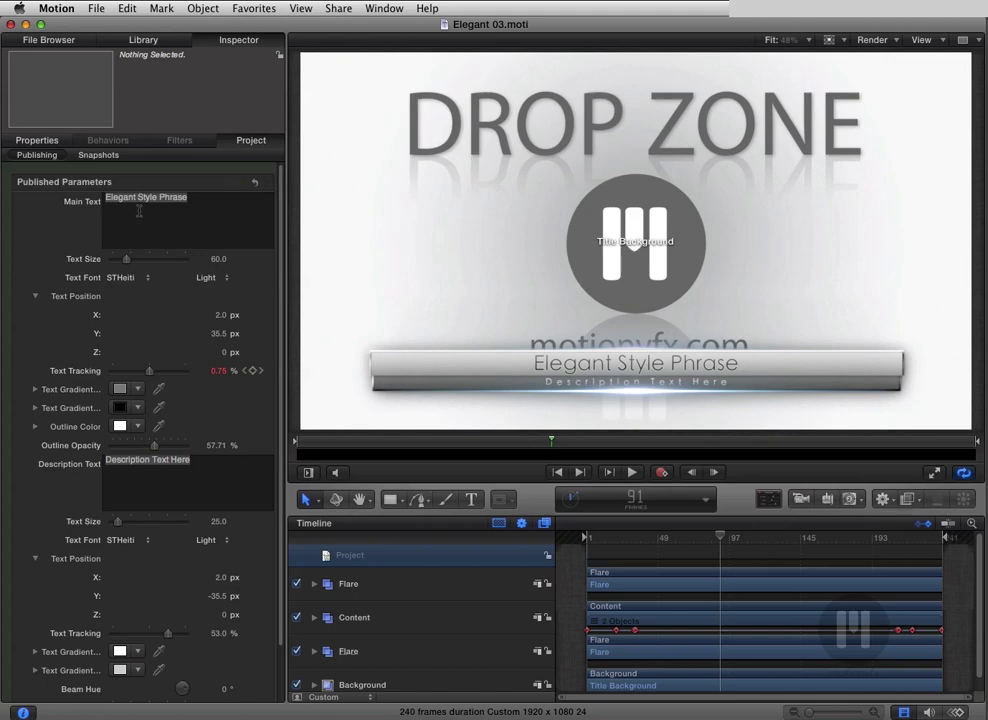
click(185, 204)
scroll(252, 282, down, 4)
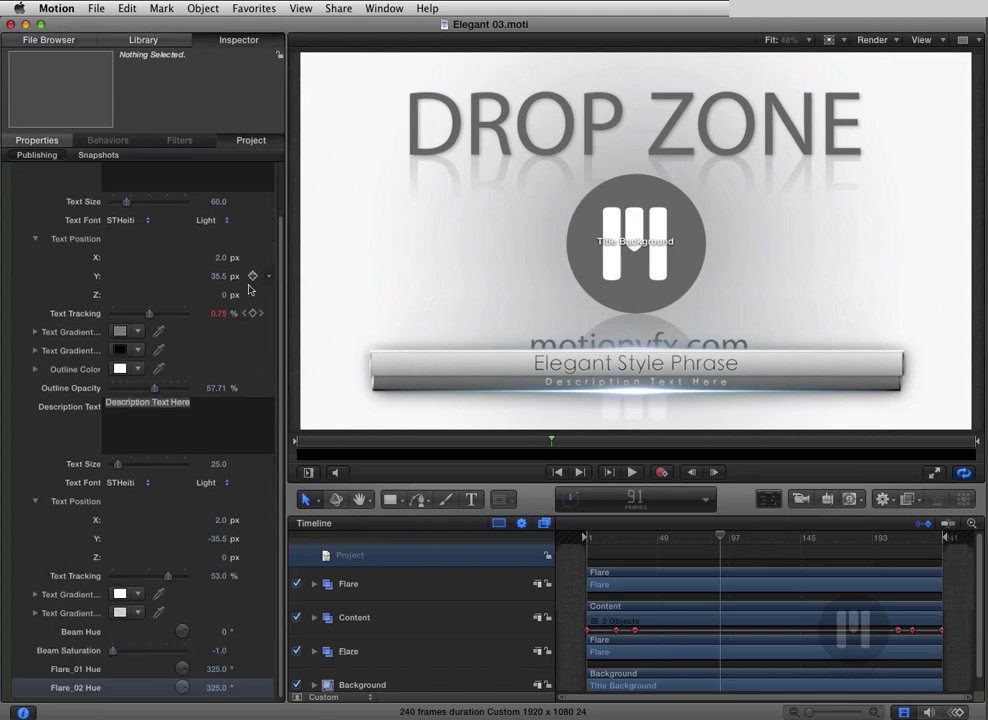
click(209, 402)
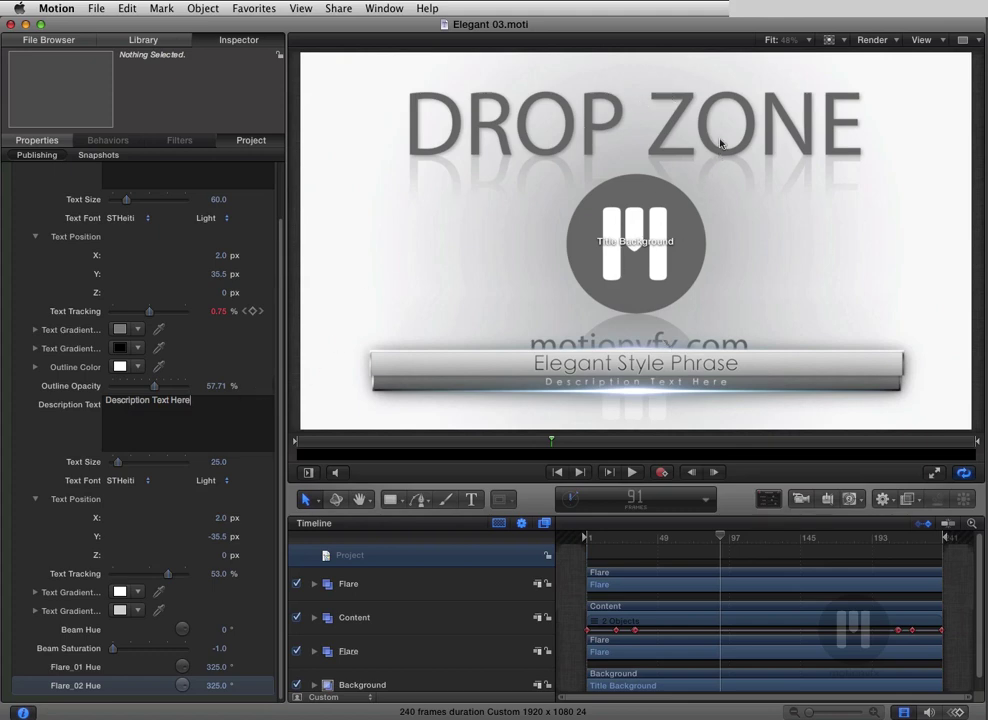
Switch the canvas channel display to Color and return it to Transparent
click(828, 40)
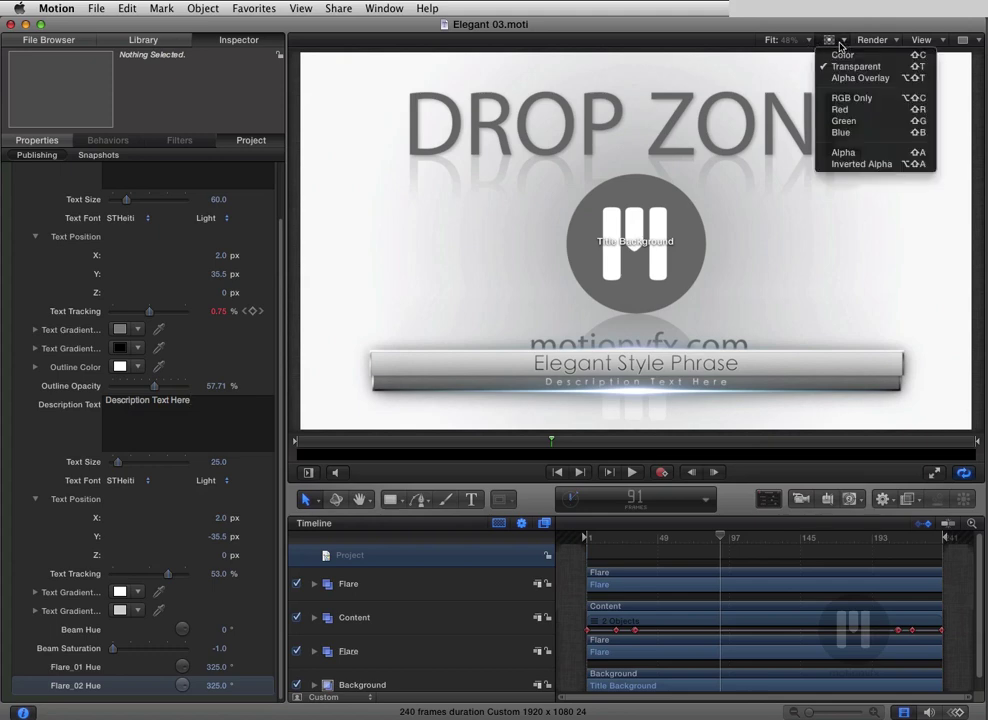
click(840, 57)
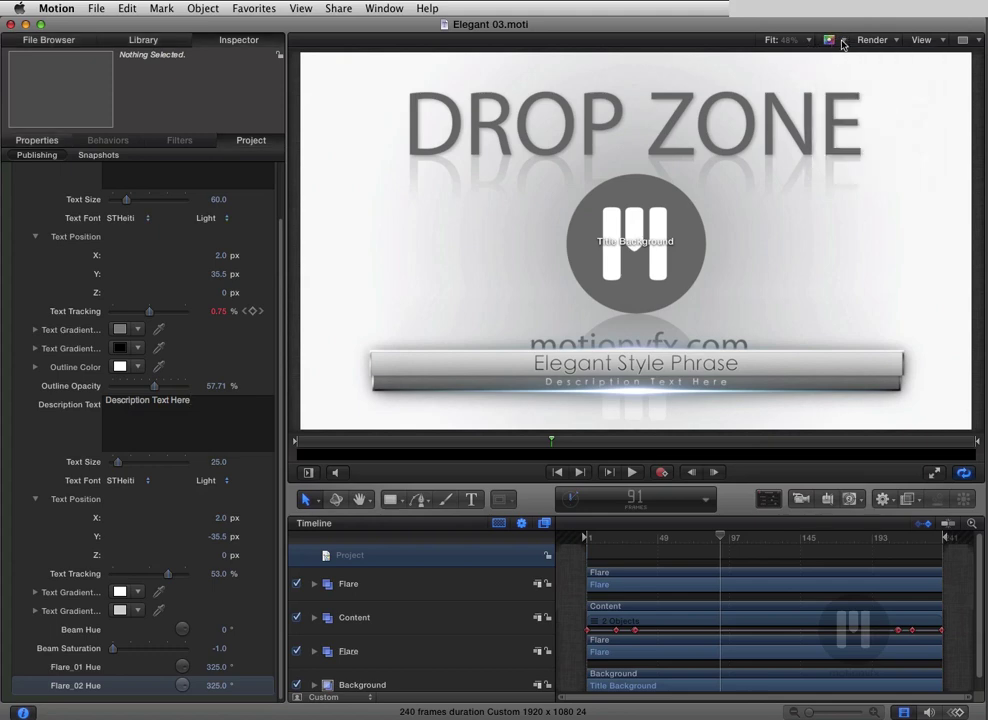
click(843, 41)
click(843, 69)
Review the Color + Alpha render setting for exporting the title as a QuickTime movie, and cancel the export
click(338, 8)
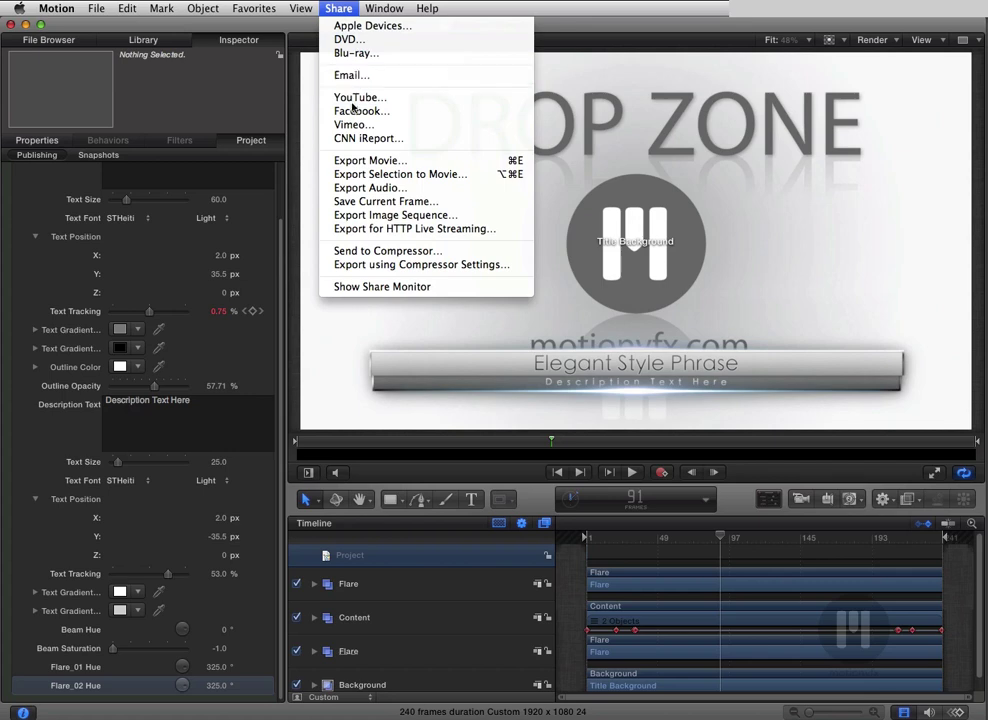
click(356, 162)
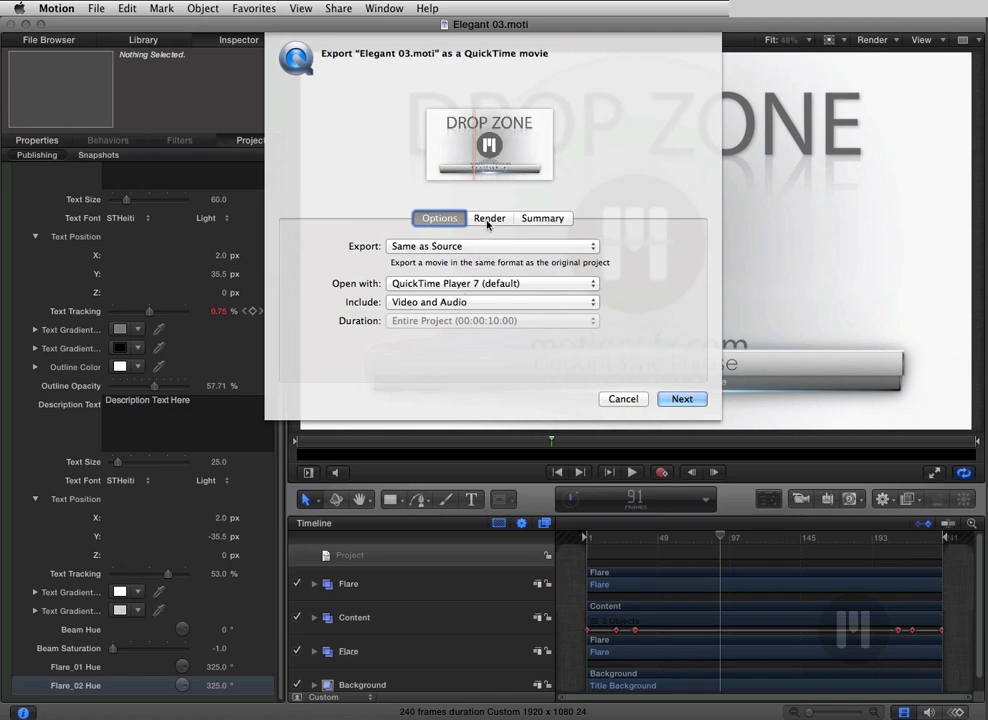
click(489, 218)
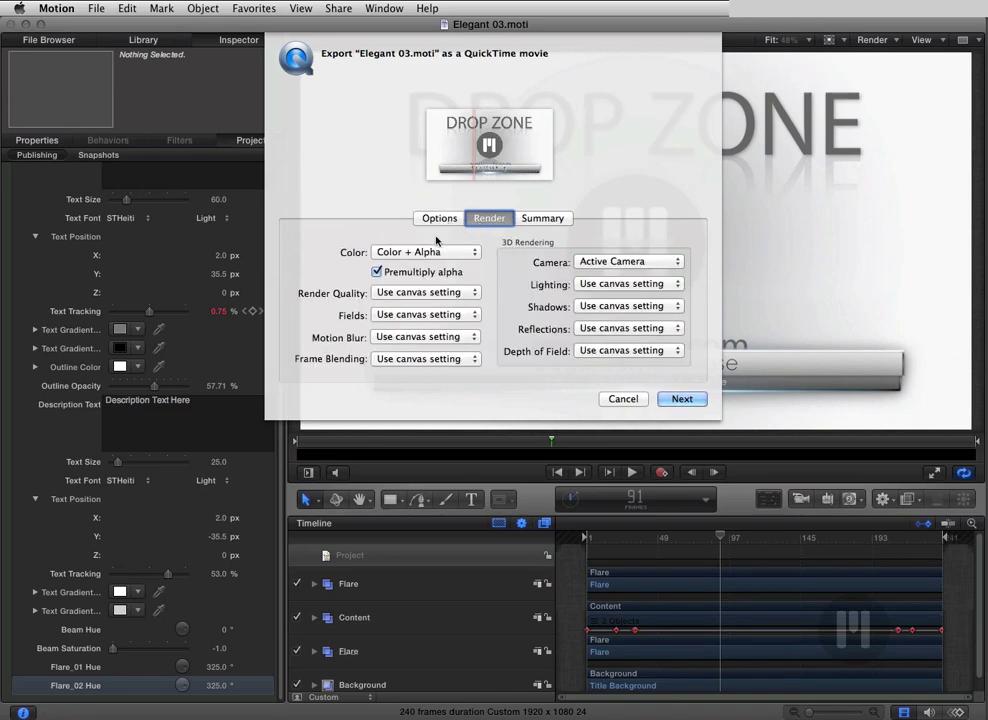
click(411, 254)
click(389, 253)
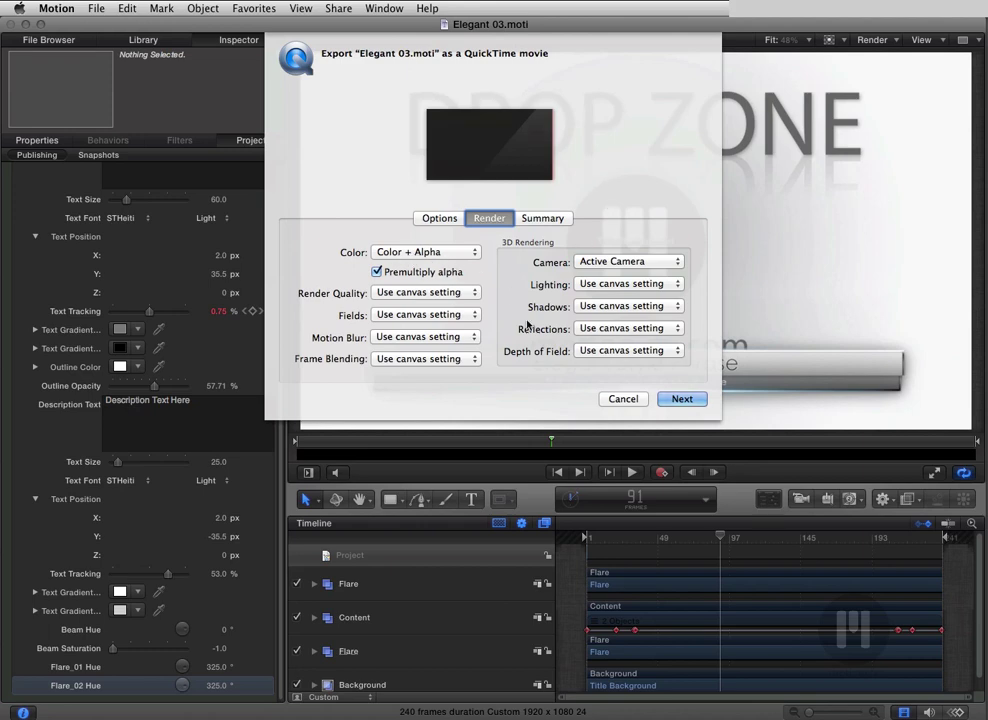
click(620, 400)
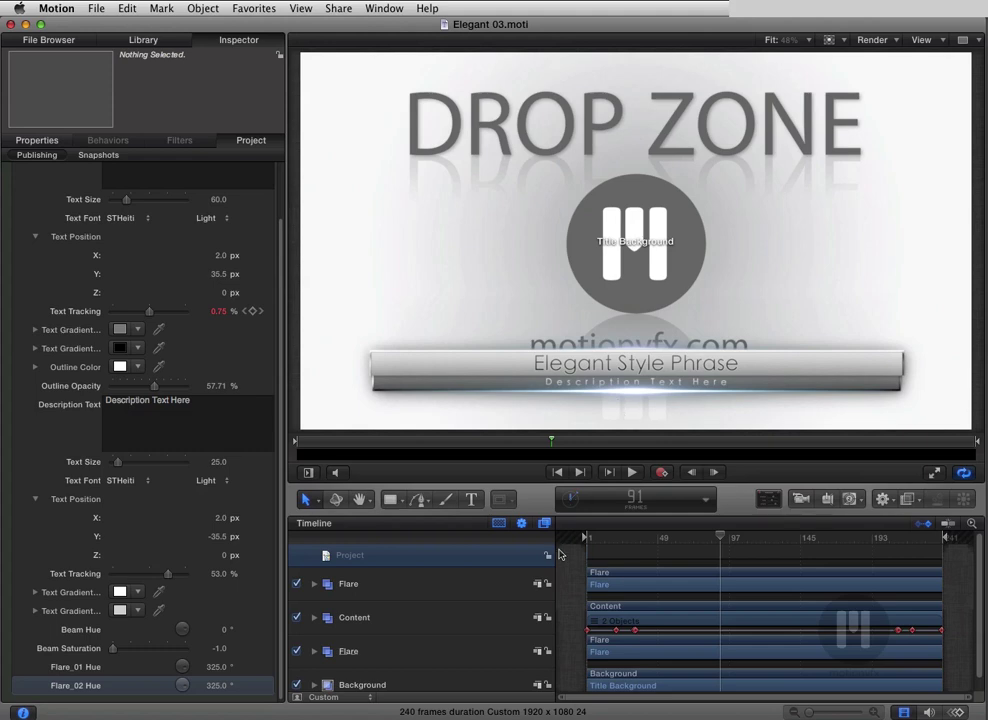
Check inside the uppermost Flare group and expand the Content group in the timeline
scroll(474, 590, down, 1)
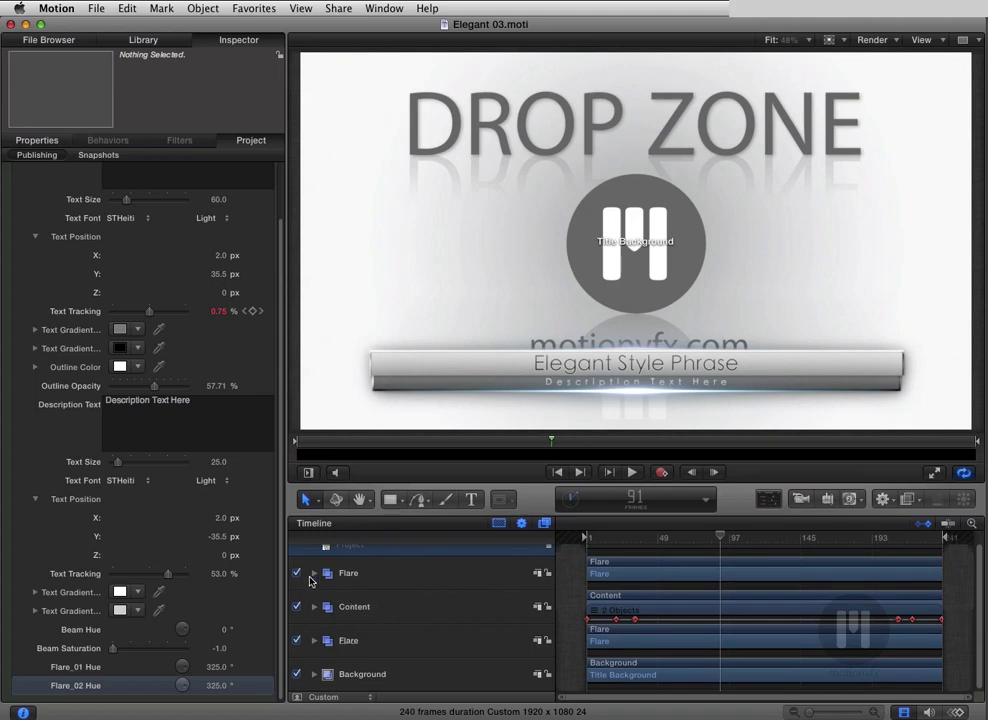
click(314, 575)
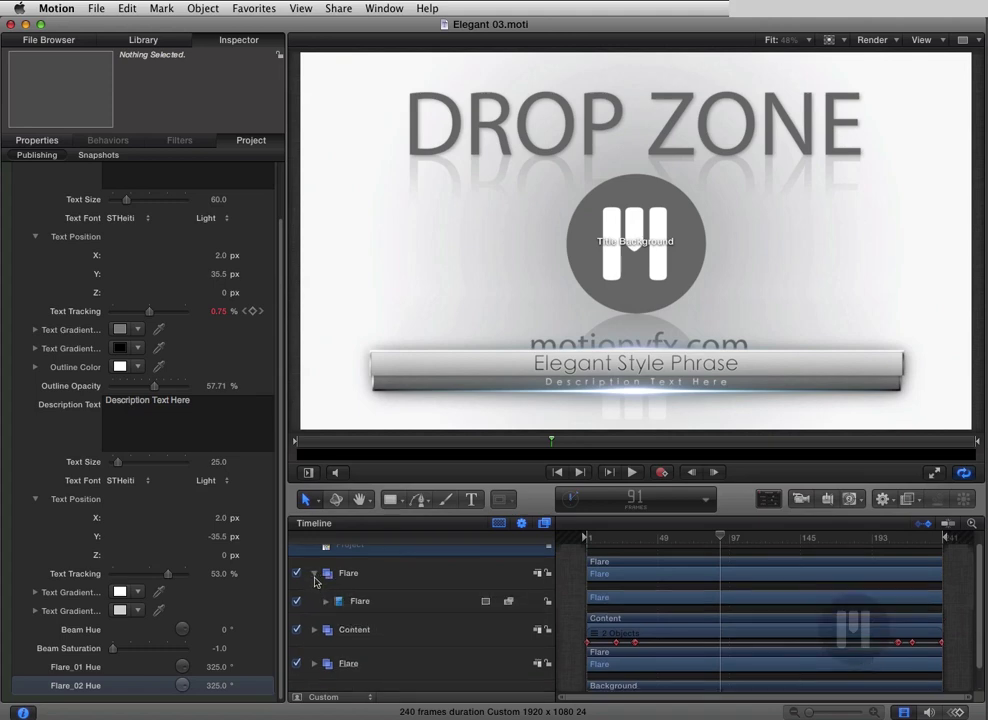
click(315, 575)
click(314, 606)
Select the uppermost Flare group, try moving it in the canvas and undo the move
click(360, 574)
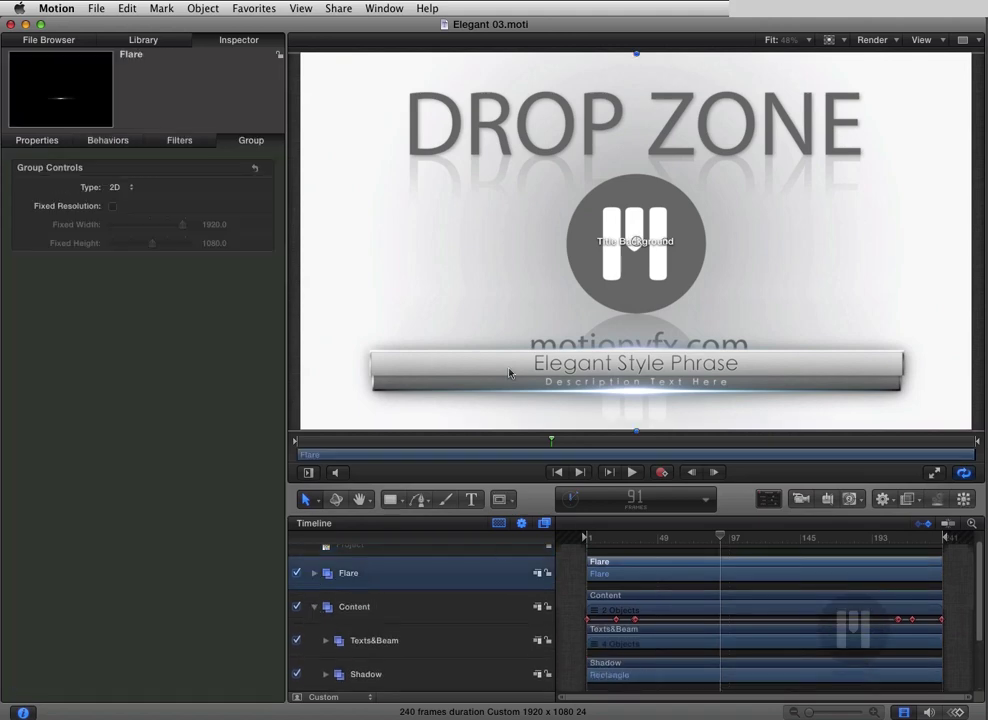
mouse_move(624, 397)
mouse_down()
mouse_move(637, 172)
mouse_move(653, 170)
mouse_move(660, 404)
mouse_move(634, 406)
mouse_up()
key(super+z)
Expand the Texts&Beam group to view its layers and scrub the title animation to frame 22
click(326, 641)
scroll(408, 605, down, 5)
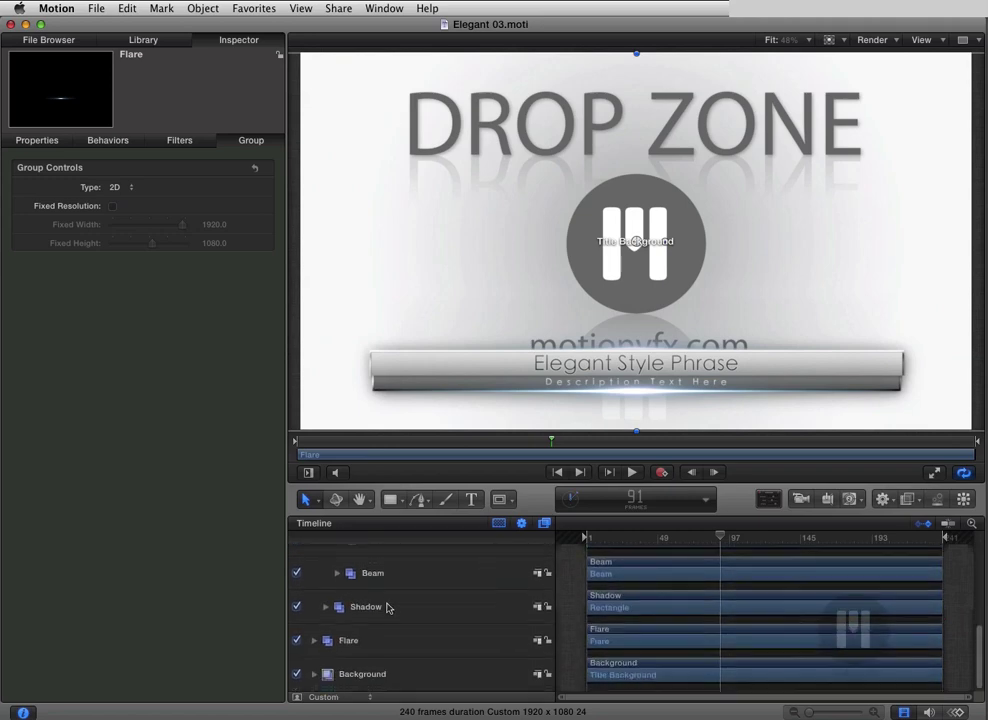
mouse_move(606, 544)
mouse_down()
mouse_move(589, 540)
mouse_move(944, 536)
mouse_move(745, 550)
mouse_move(609, 542)
mouse_move(618, 545)
mouse_up()
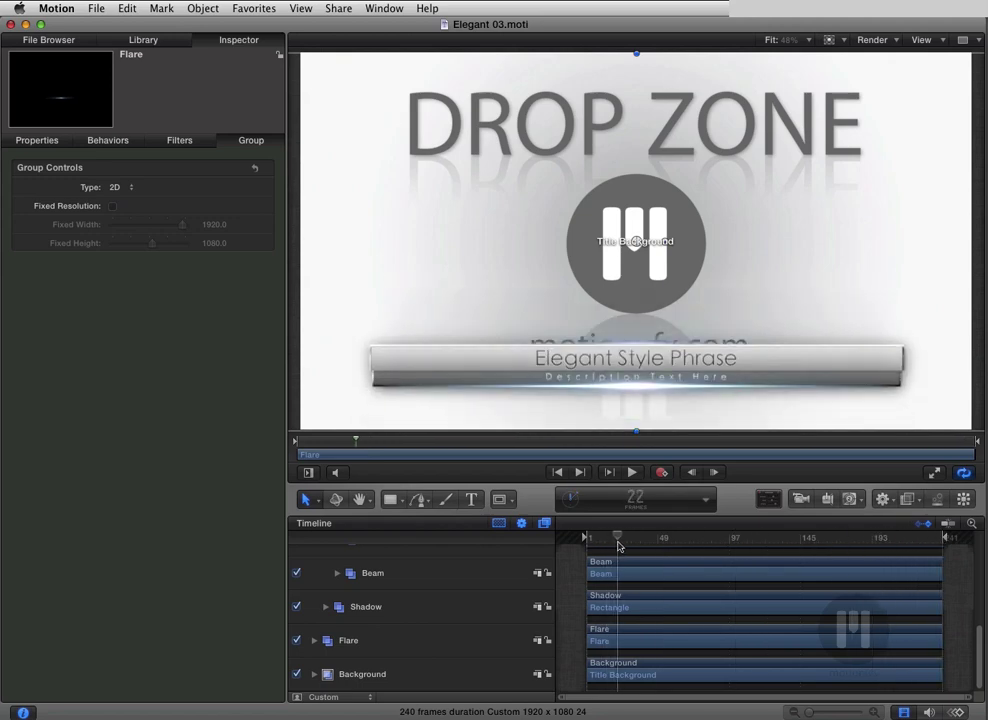